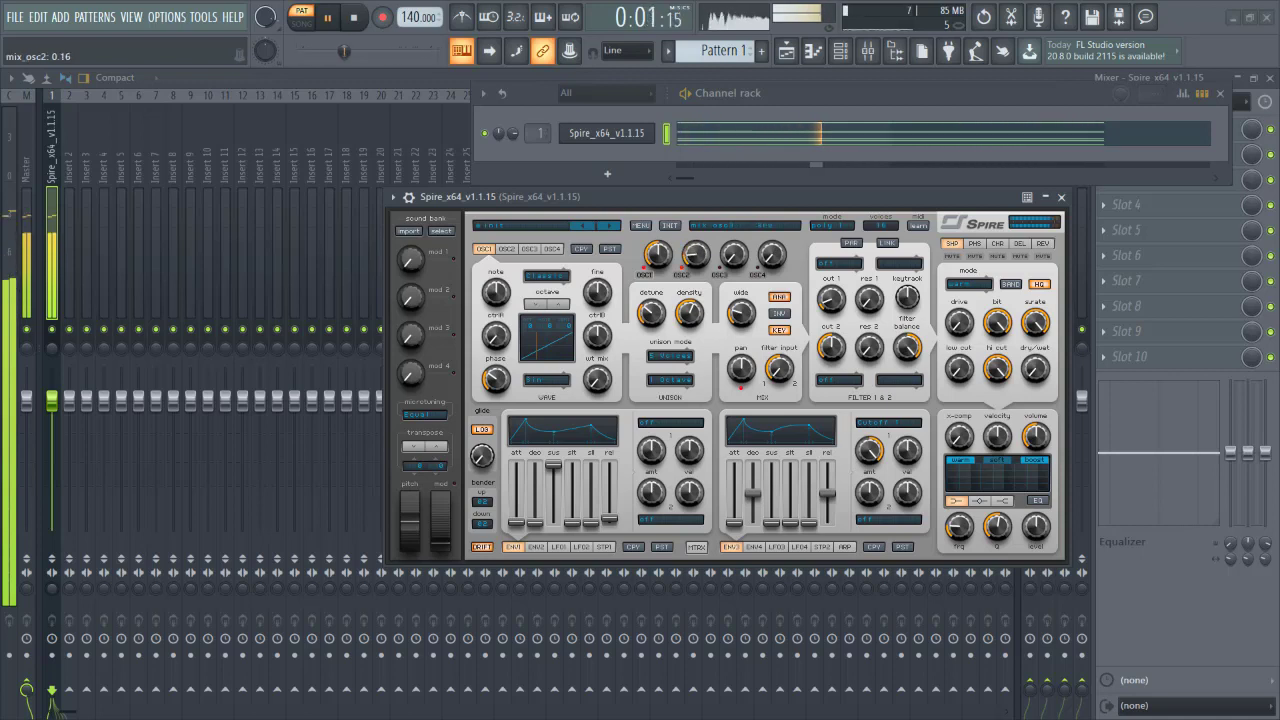
Step: Shape oscillator 2's wave controls, then set oscillator 3 to FM and raise its WT mix
left_click(507, 249)
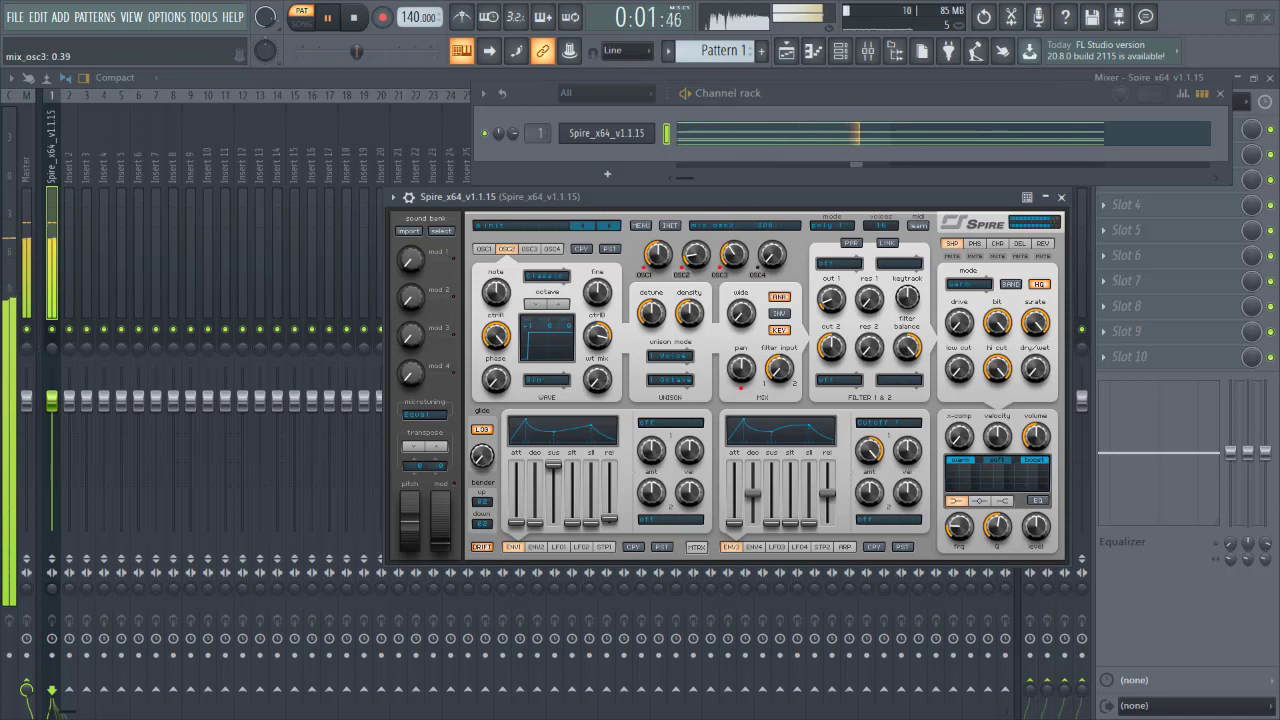
left_click(528, 248)
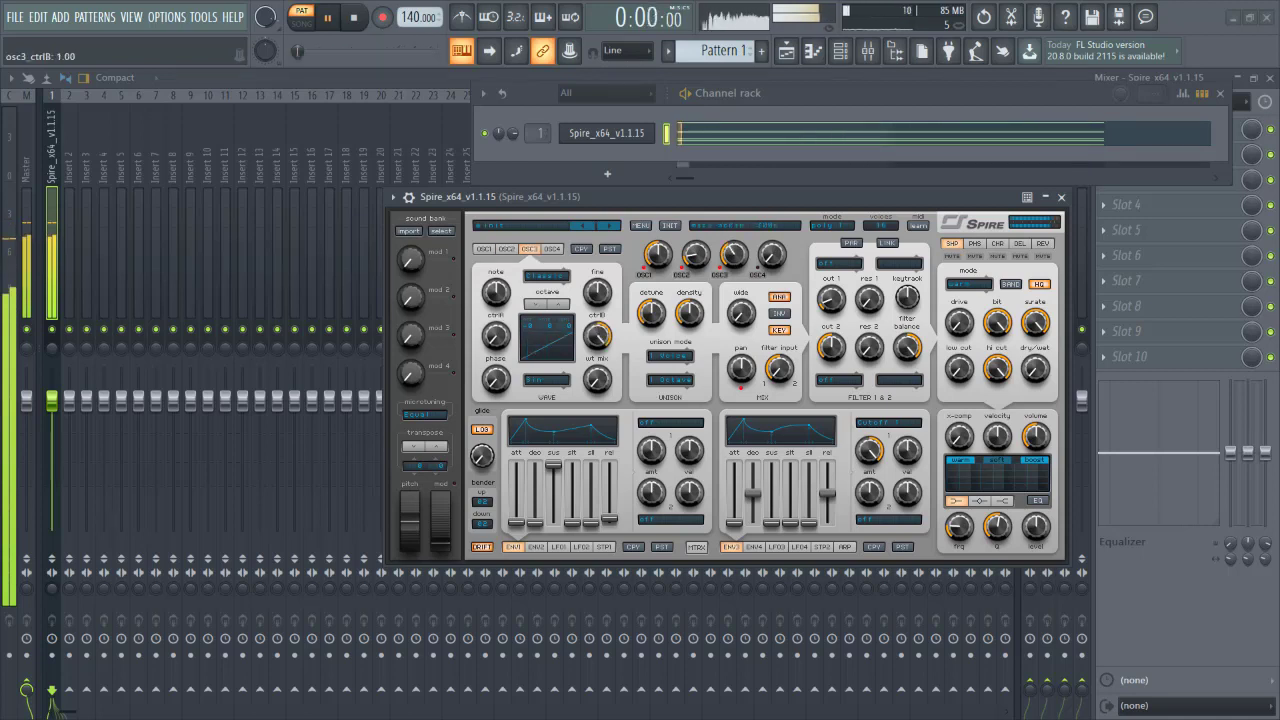
left_click(547, 275)
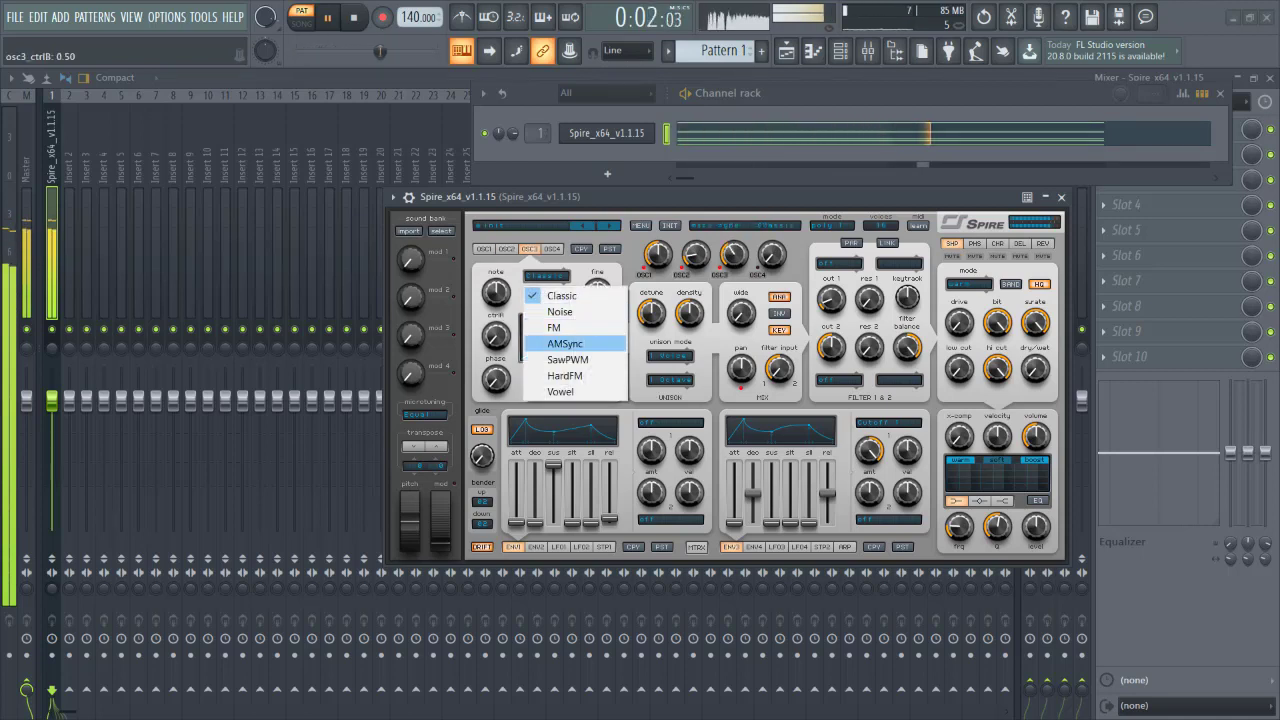
left_click(565, 343)
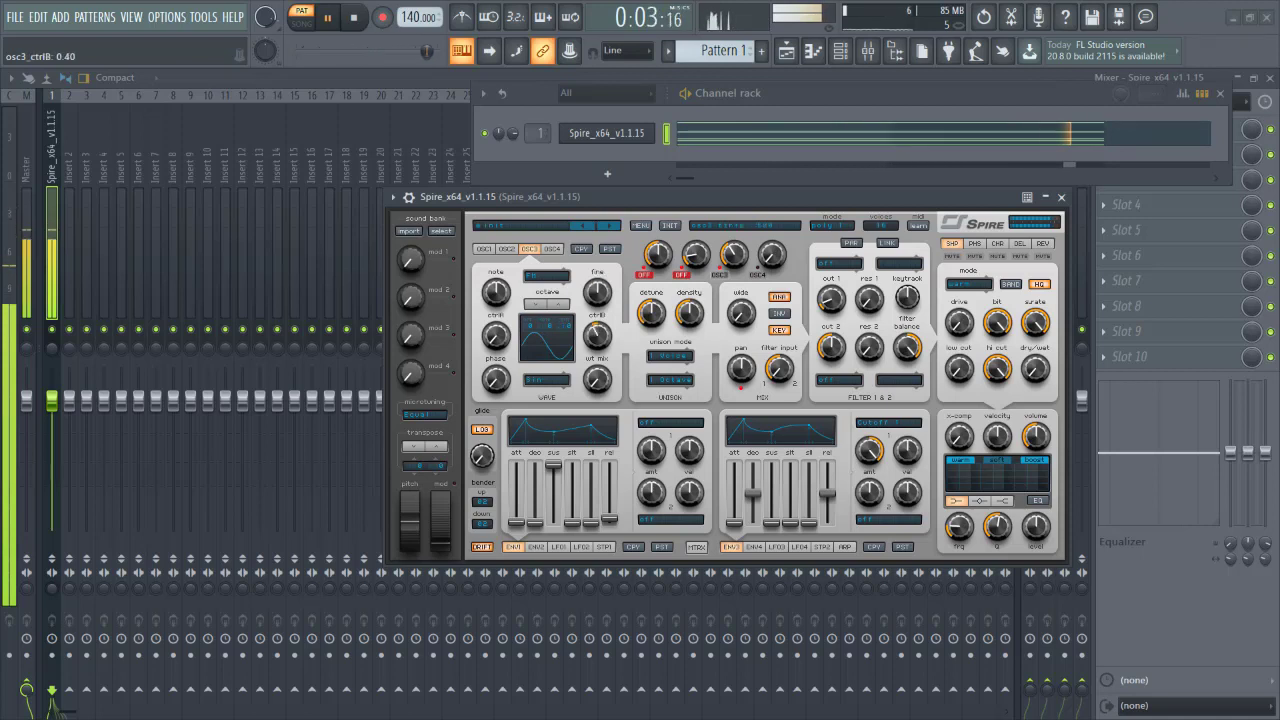
left_click_drag(597, 378, 597, 355)
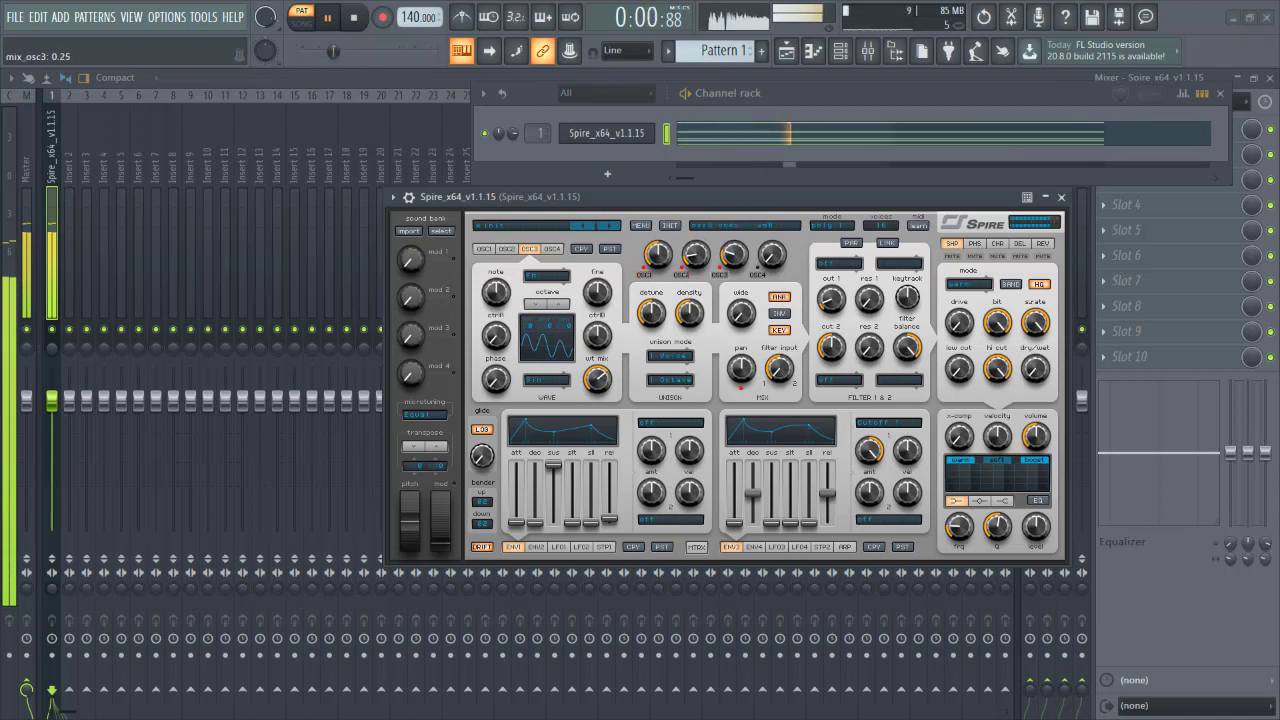
Step: Adjust the unison voices, detune and width of oscillators 2 and 3
left_click(507, 249)
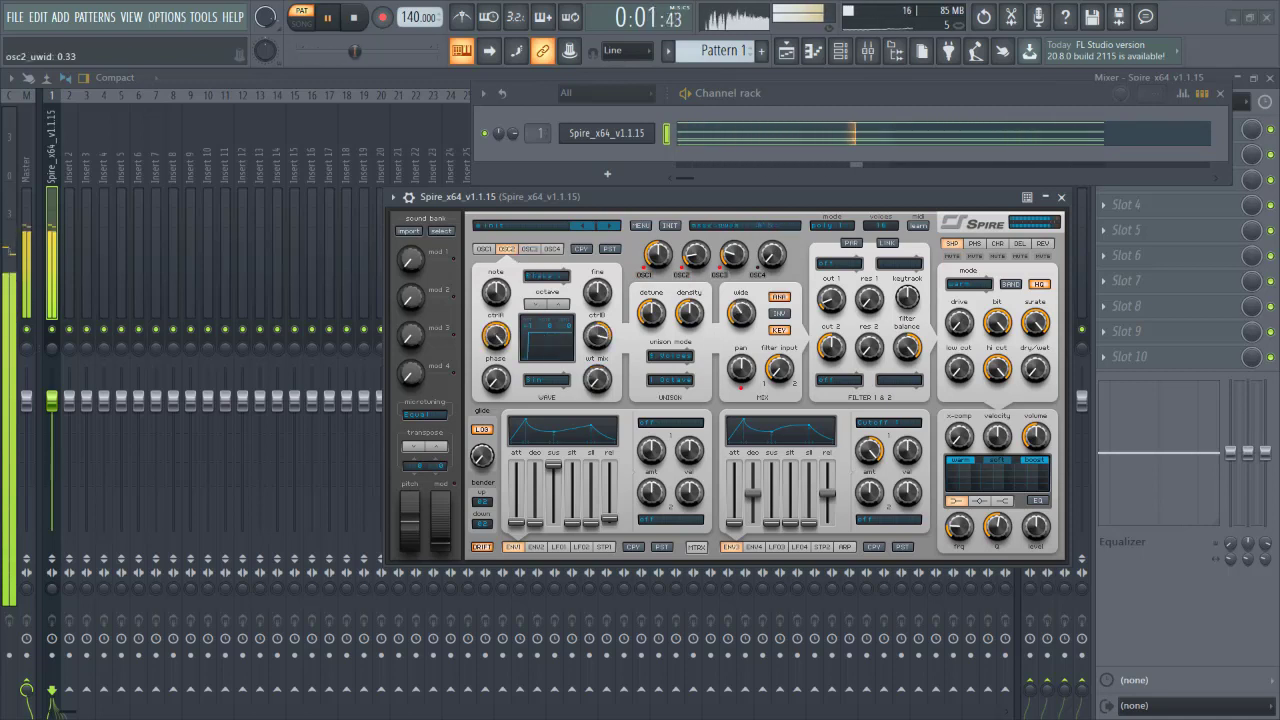
left_click(529, 249)
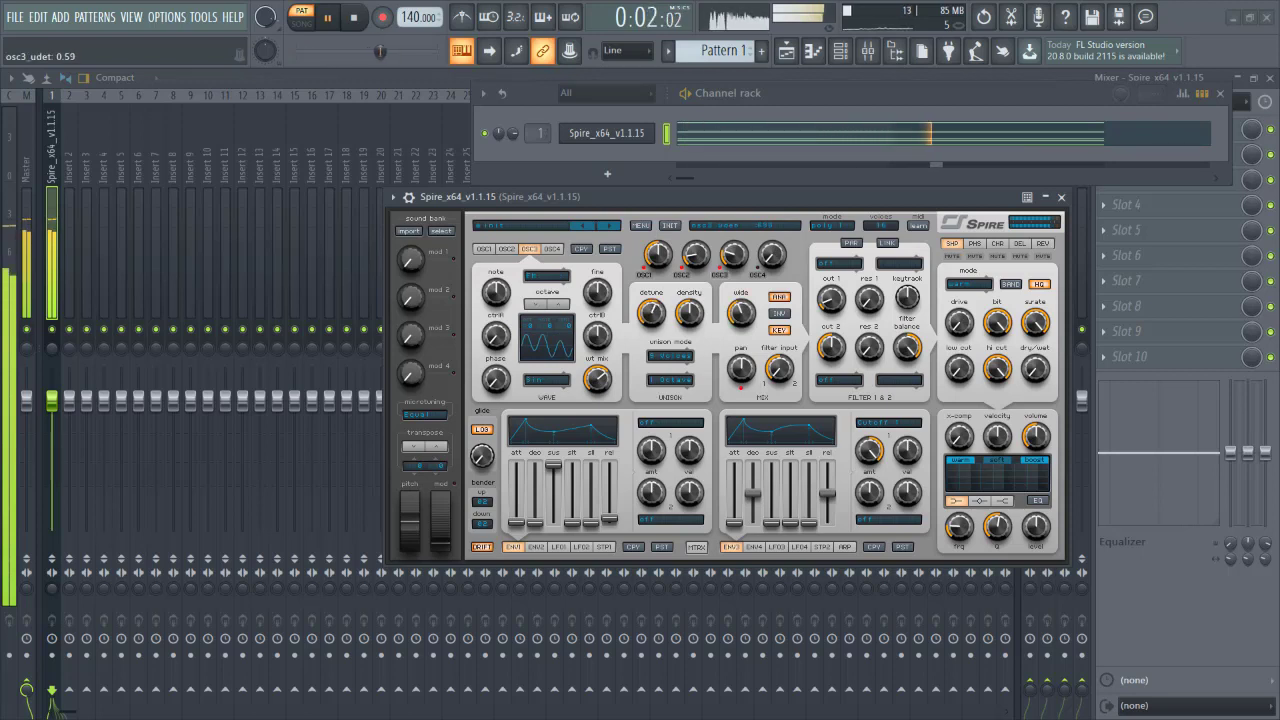
left_click(507, 249)
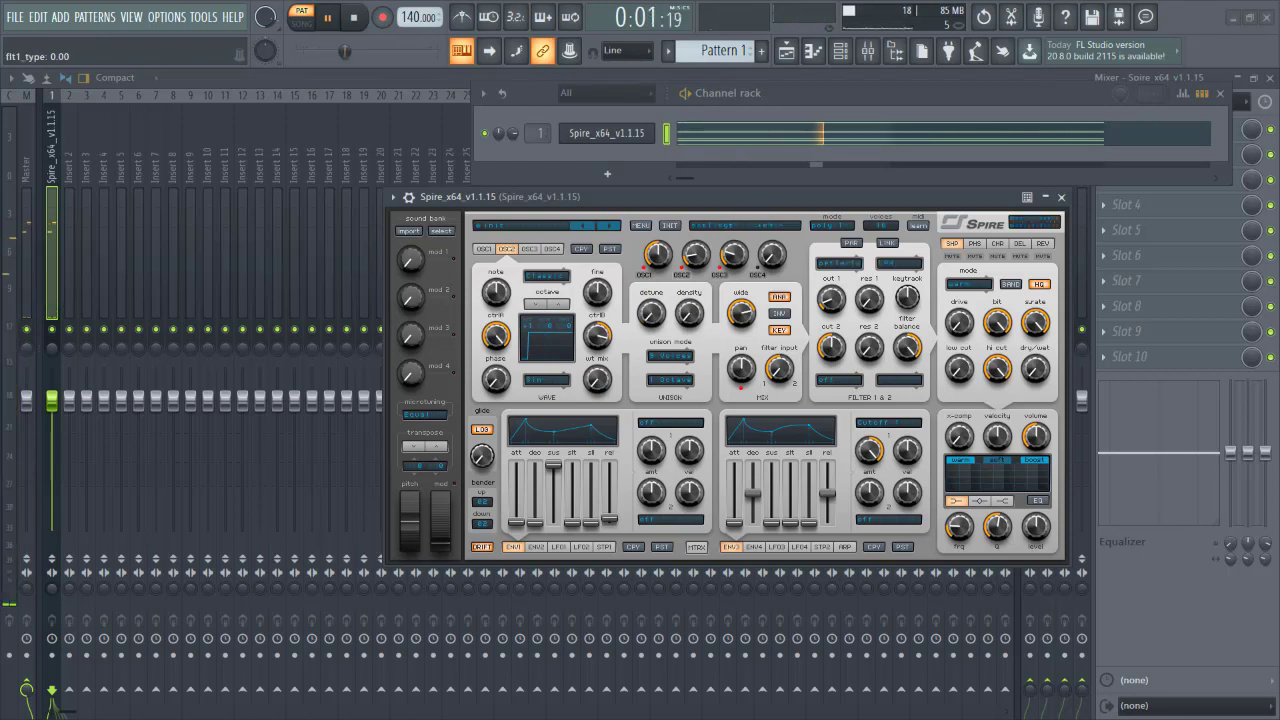
Step: Audition the pattern while raising envelope 1's attack and setting its release to about 0.77
key("space")
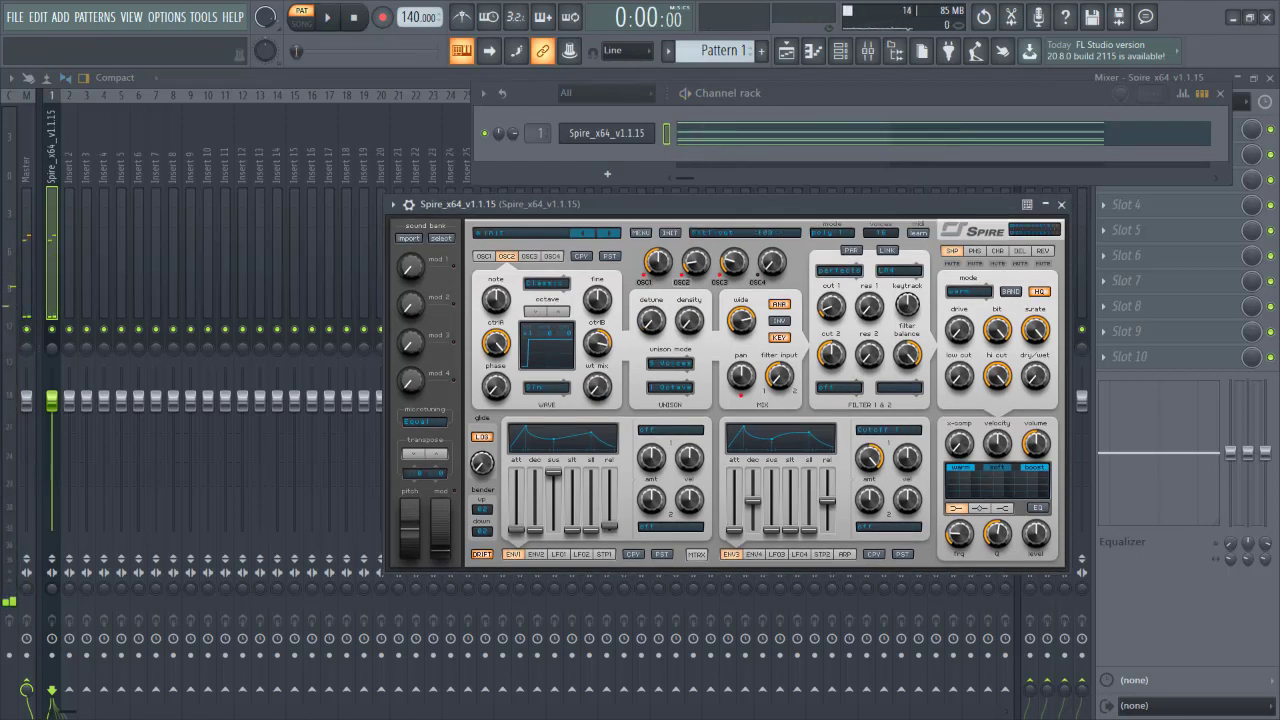
key("space")
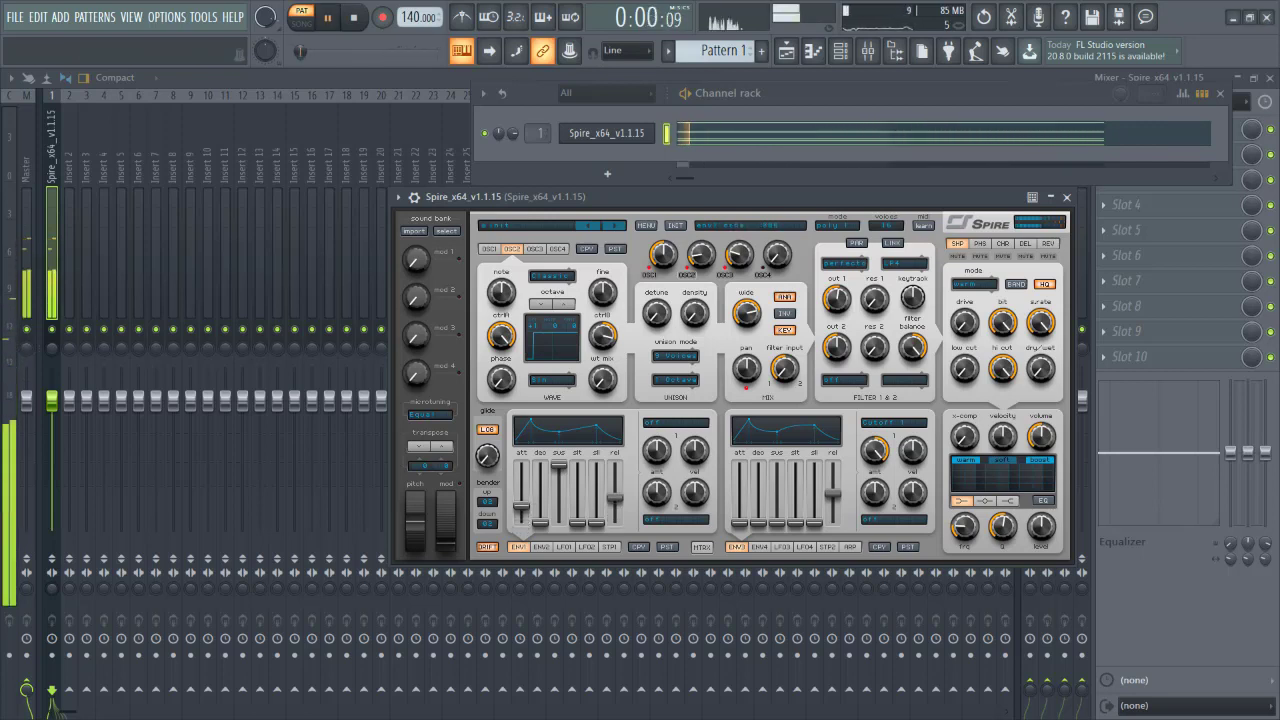
key("space")
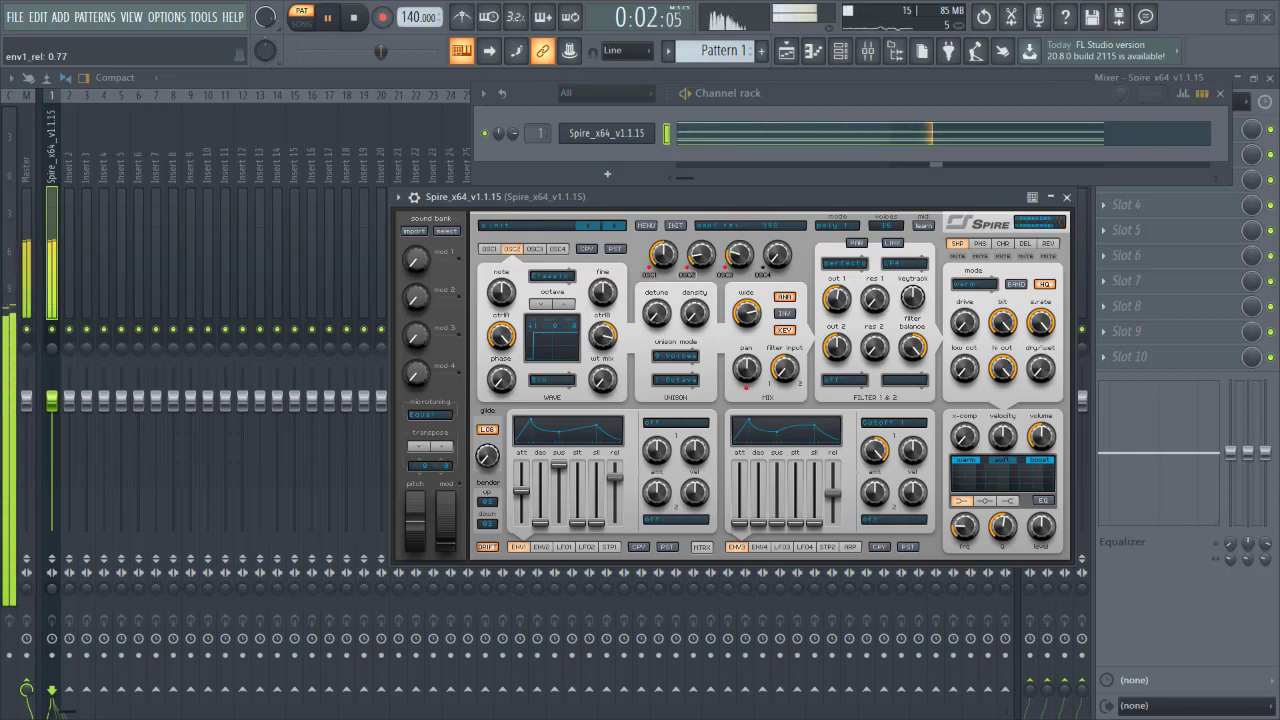
Step: Examine the chord's notes in the piano roll and return to the Spire synth
left_click(813, 50)
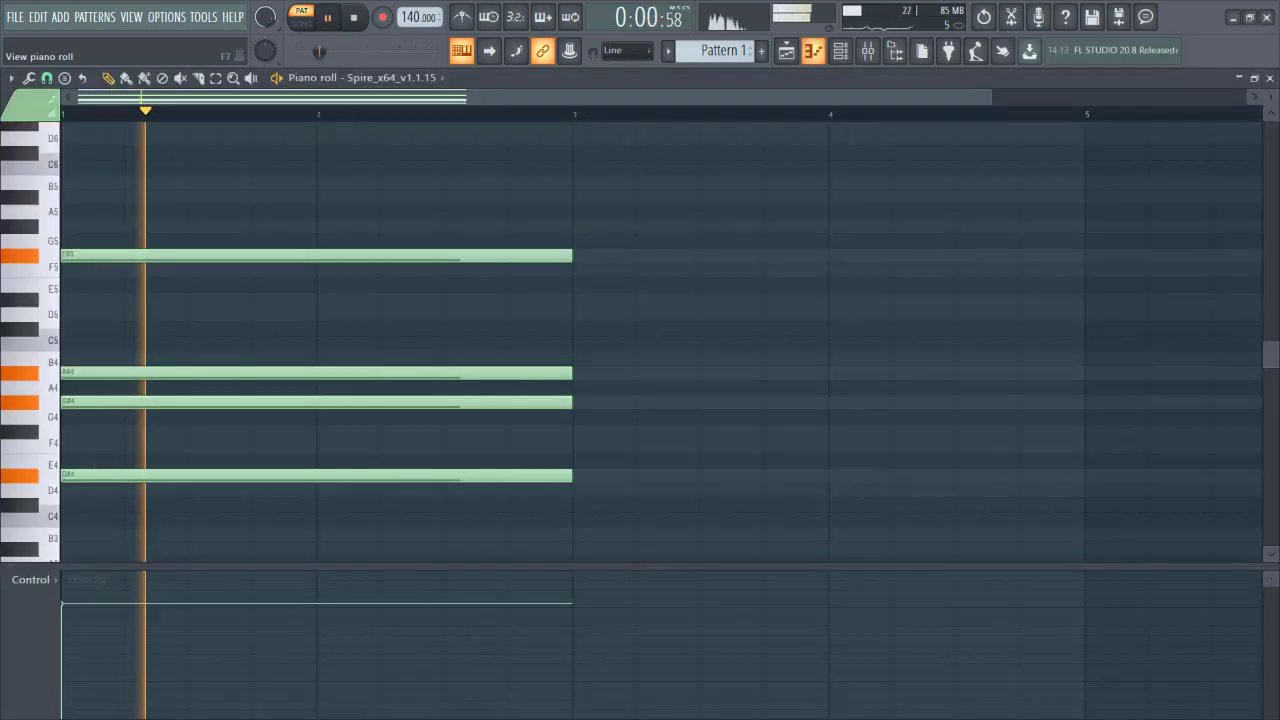
key("F6")
left_click(606, 133)
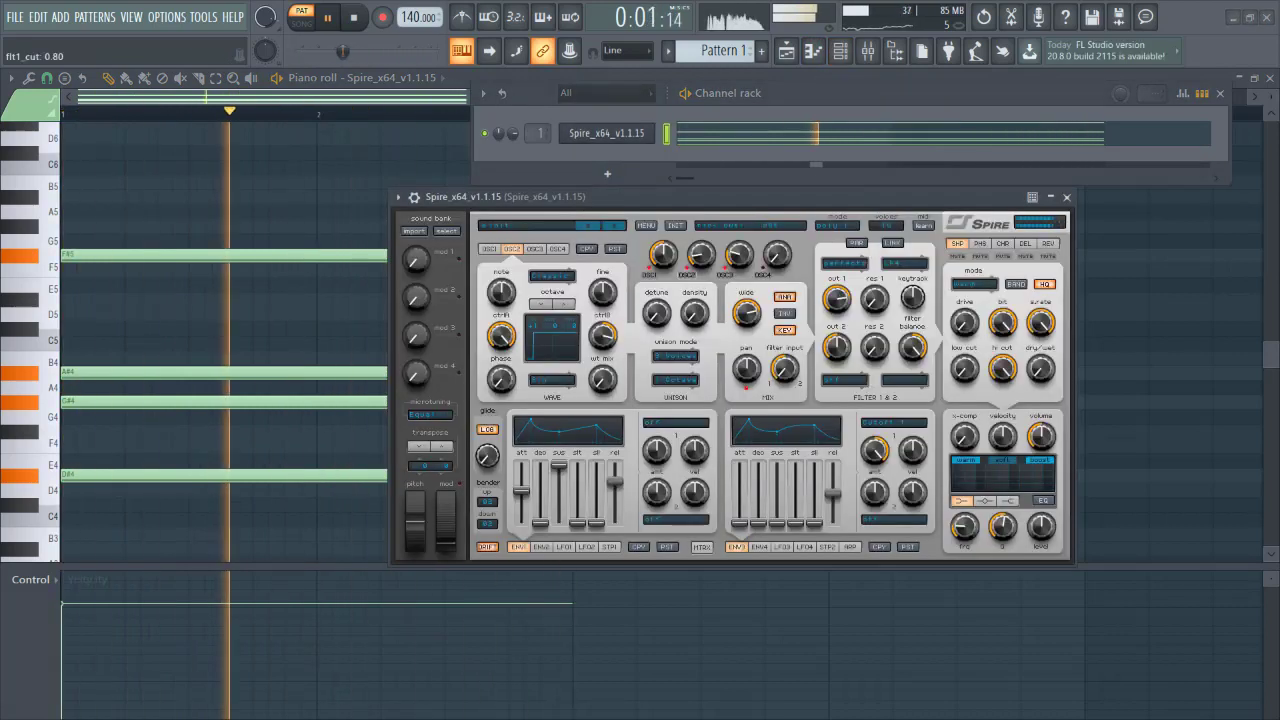
Step: Try the infecto and combo types on filter 2
left_click(843, 380)
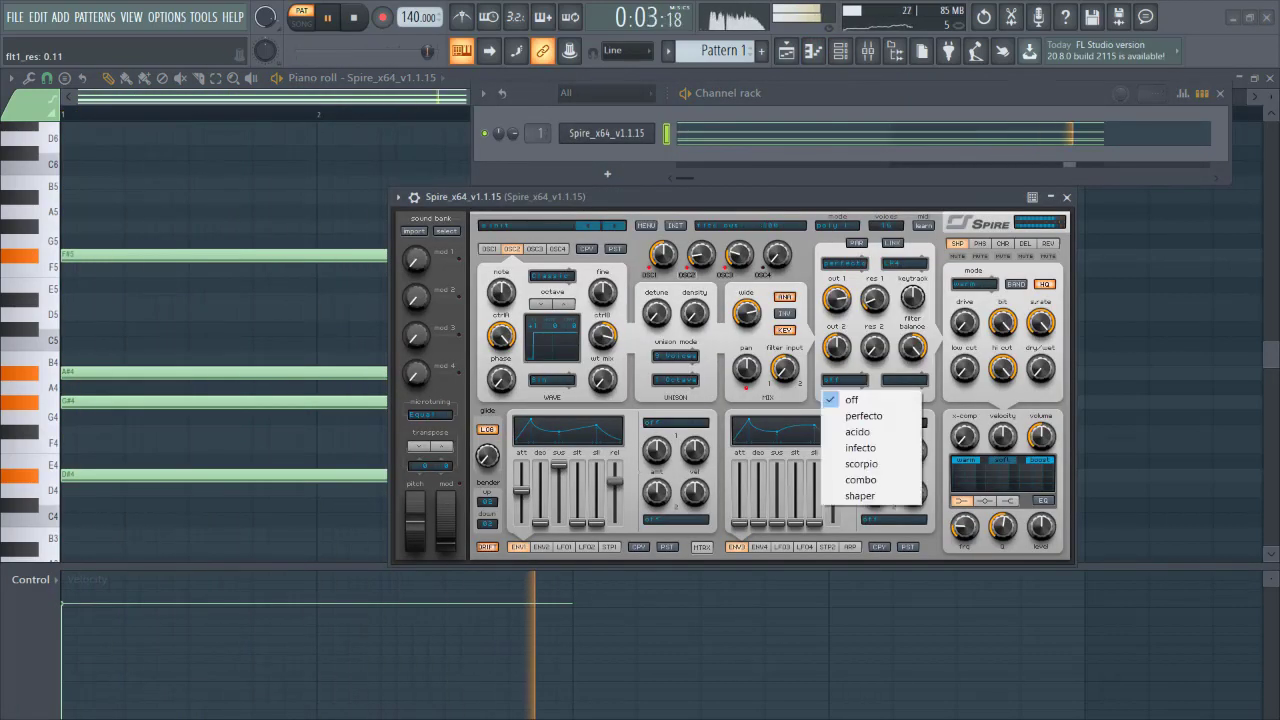
left_click(860, 447)
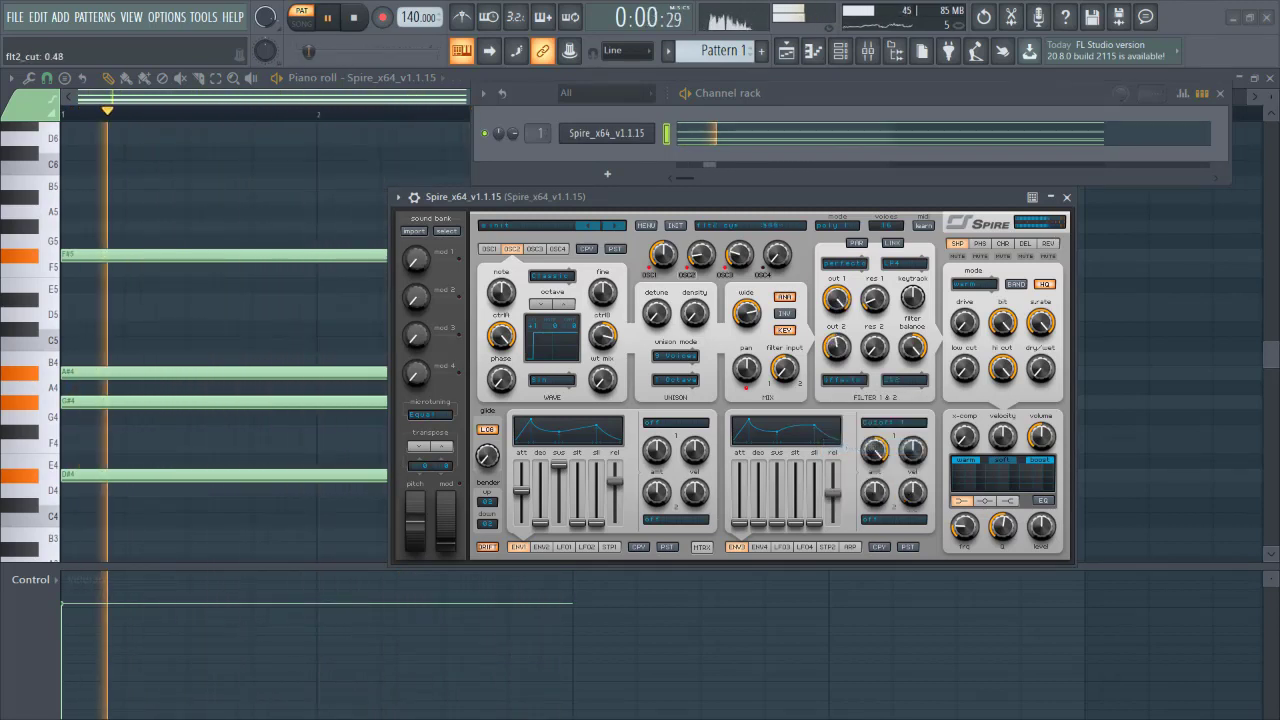
left_click(843, 380)
left_click(860, 485)
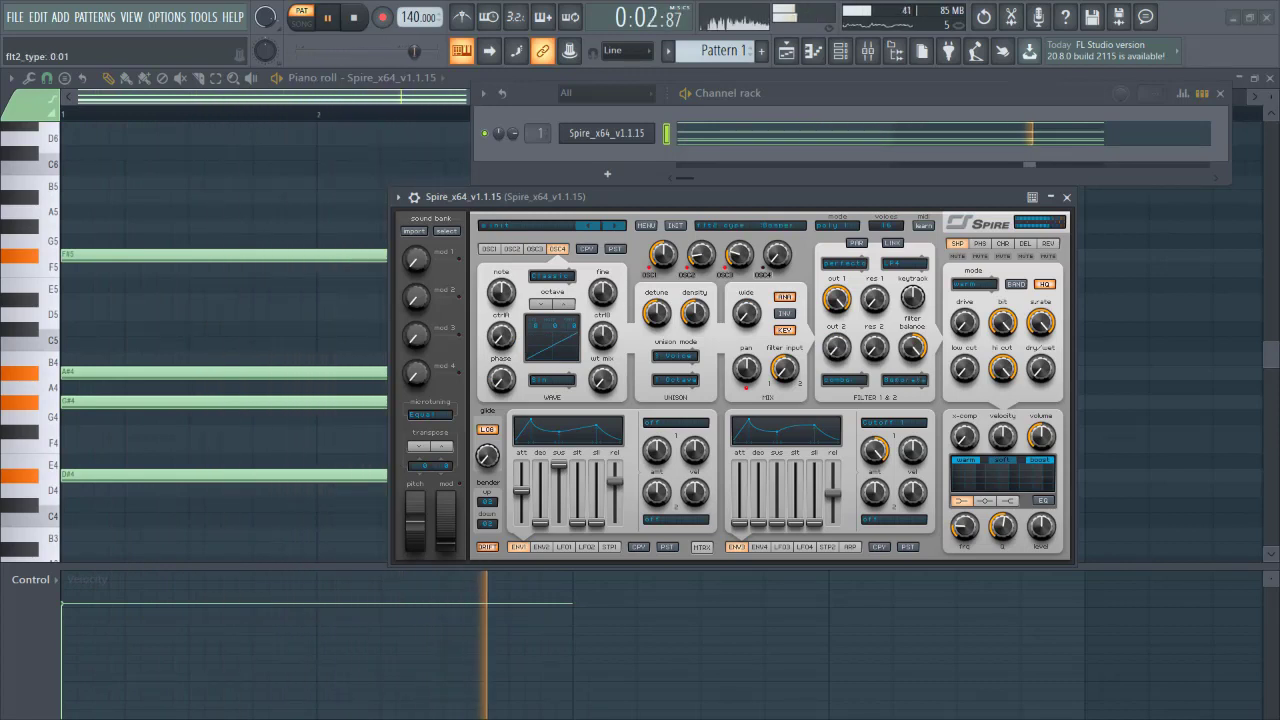
Step: Set filter 2 to the shaper type in Saturate mode and adjust its cutoff and resonance
left_click(905, 380)
left_click(860, 495)
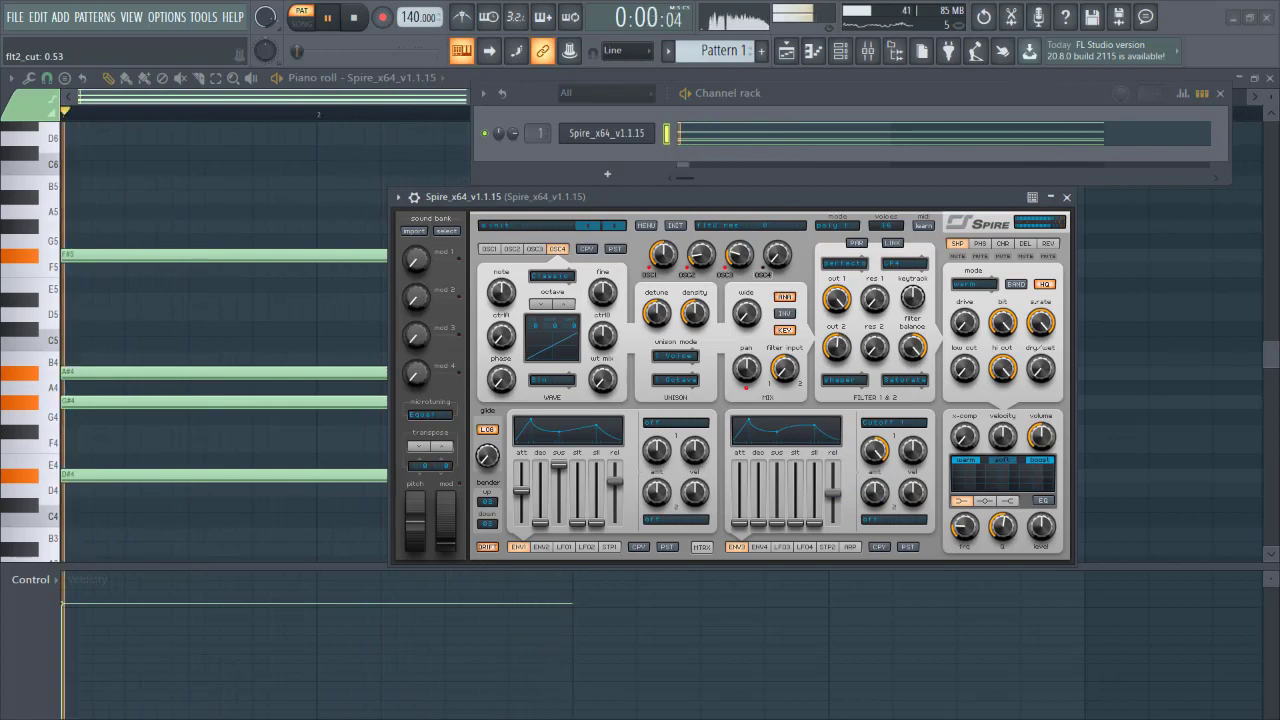
left_click_drag(874, 346, 836, 350)
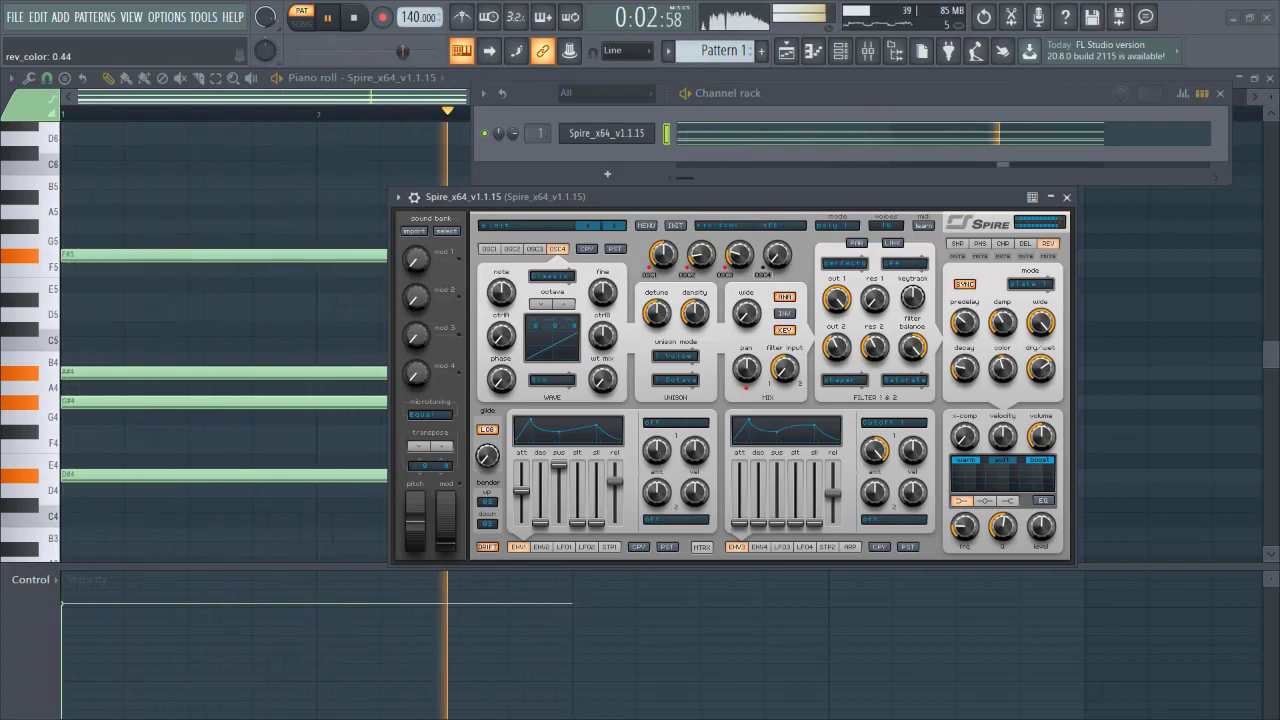
Step: Stop playback, set the delay effect's left time, and audition the patch with single notes
key("space")
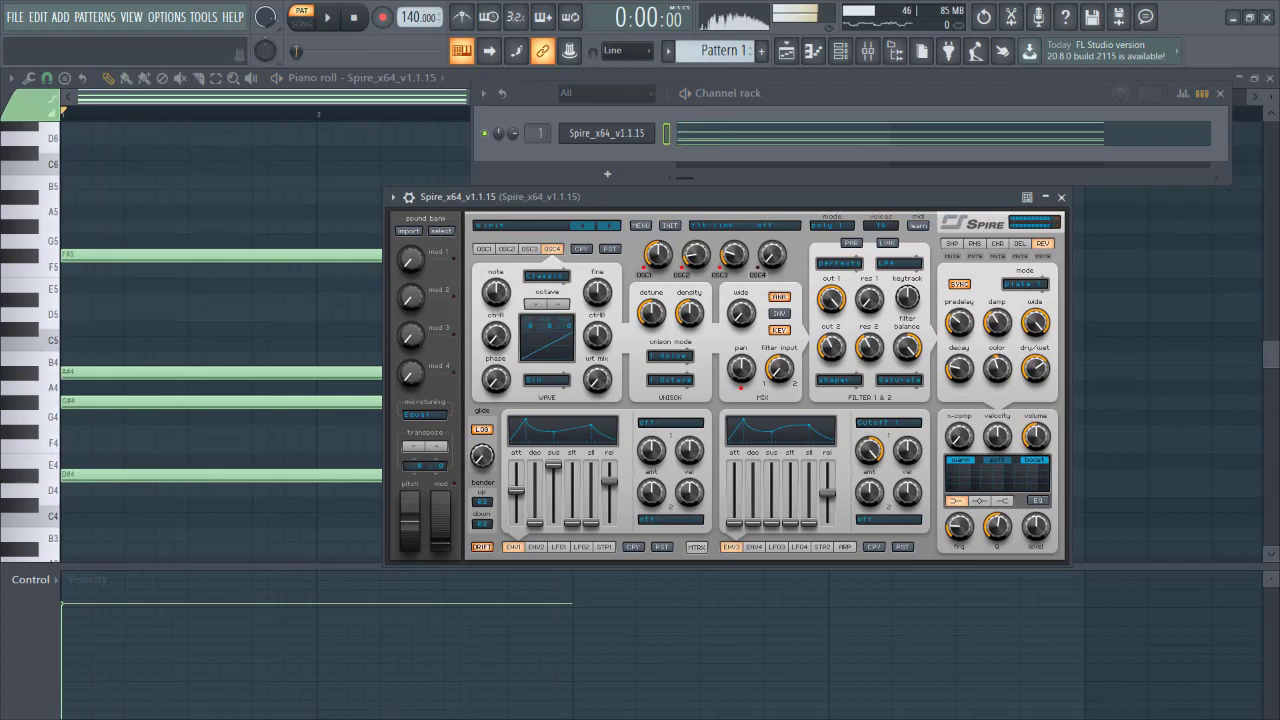
left_click(1020, 243)
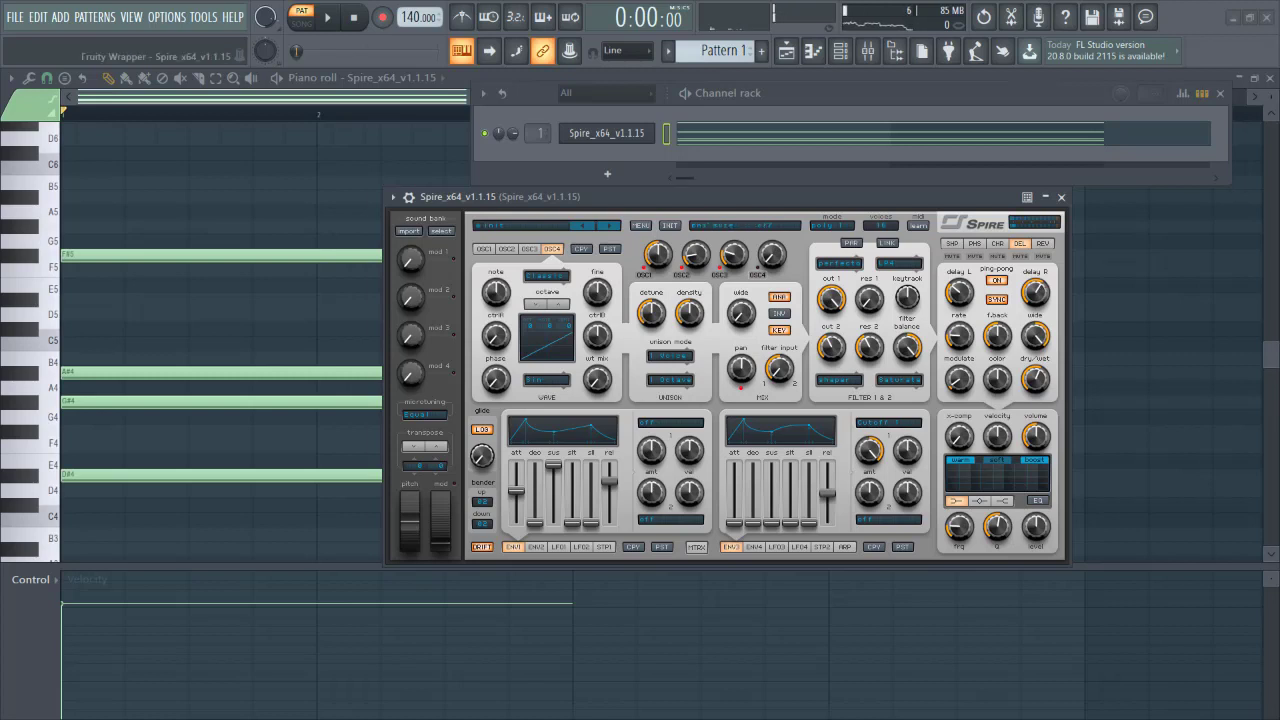
key("z")
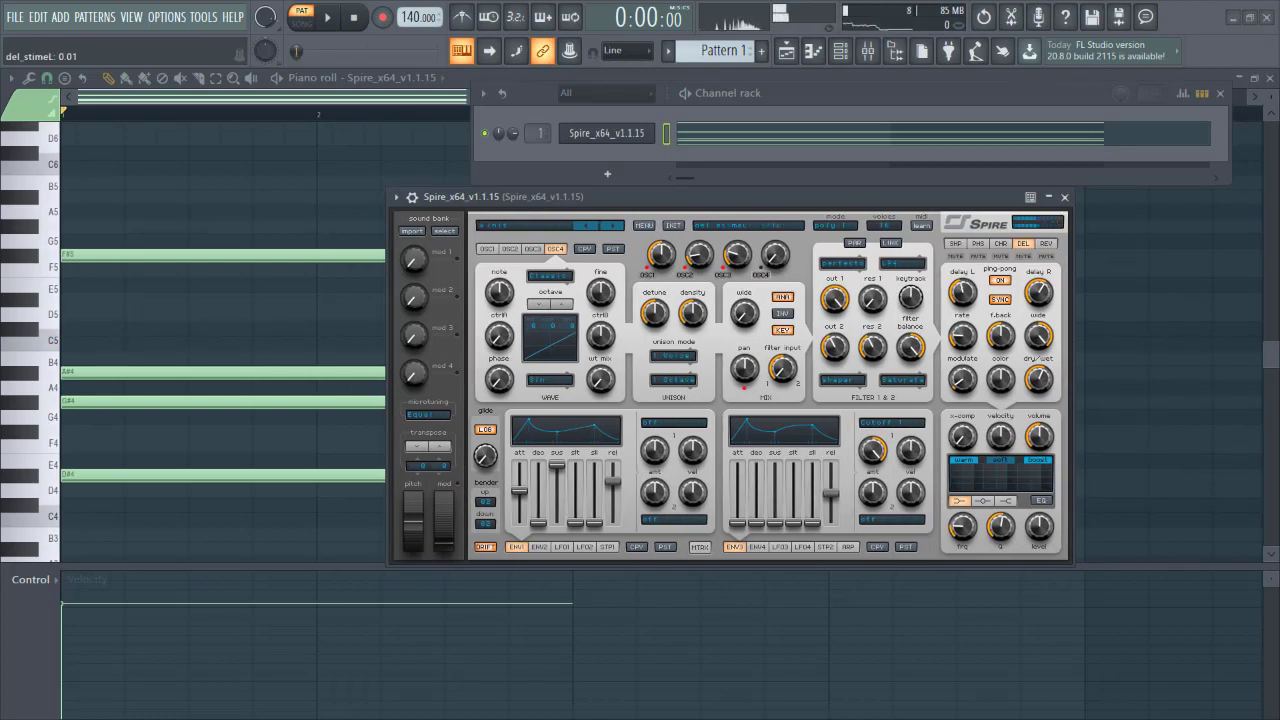
key("z")
key("v")
key("c")
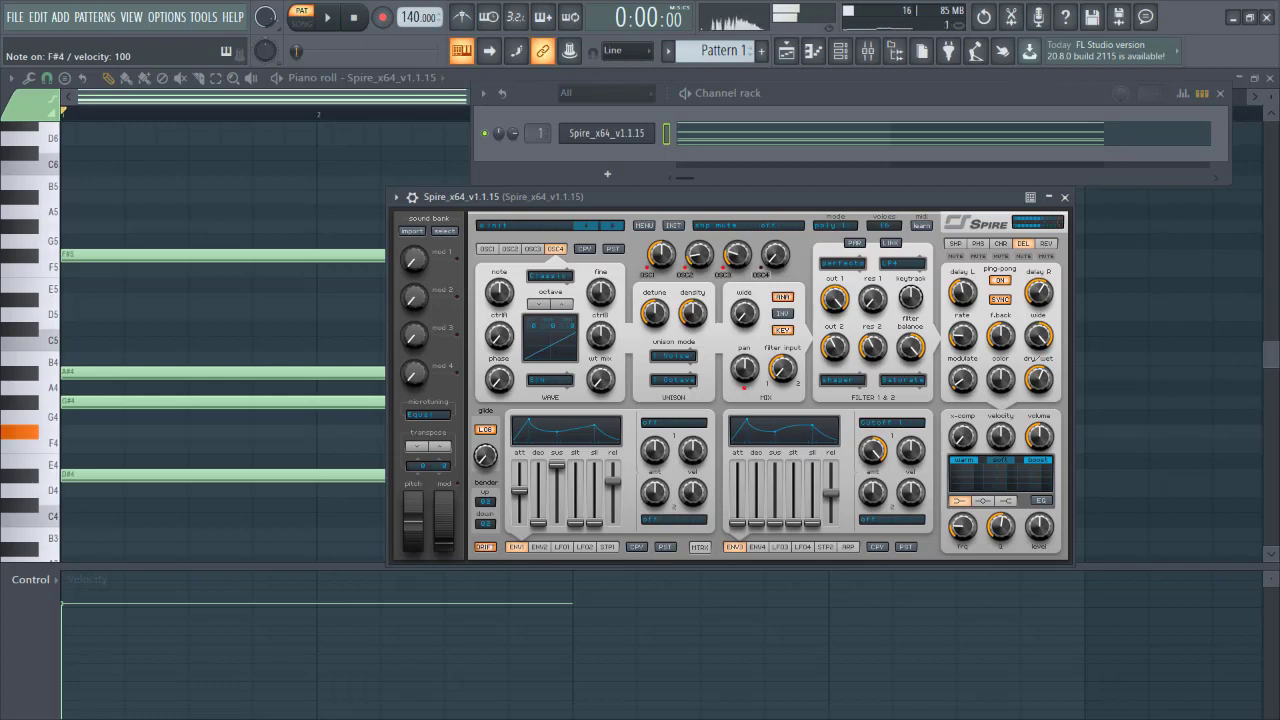
key("z")
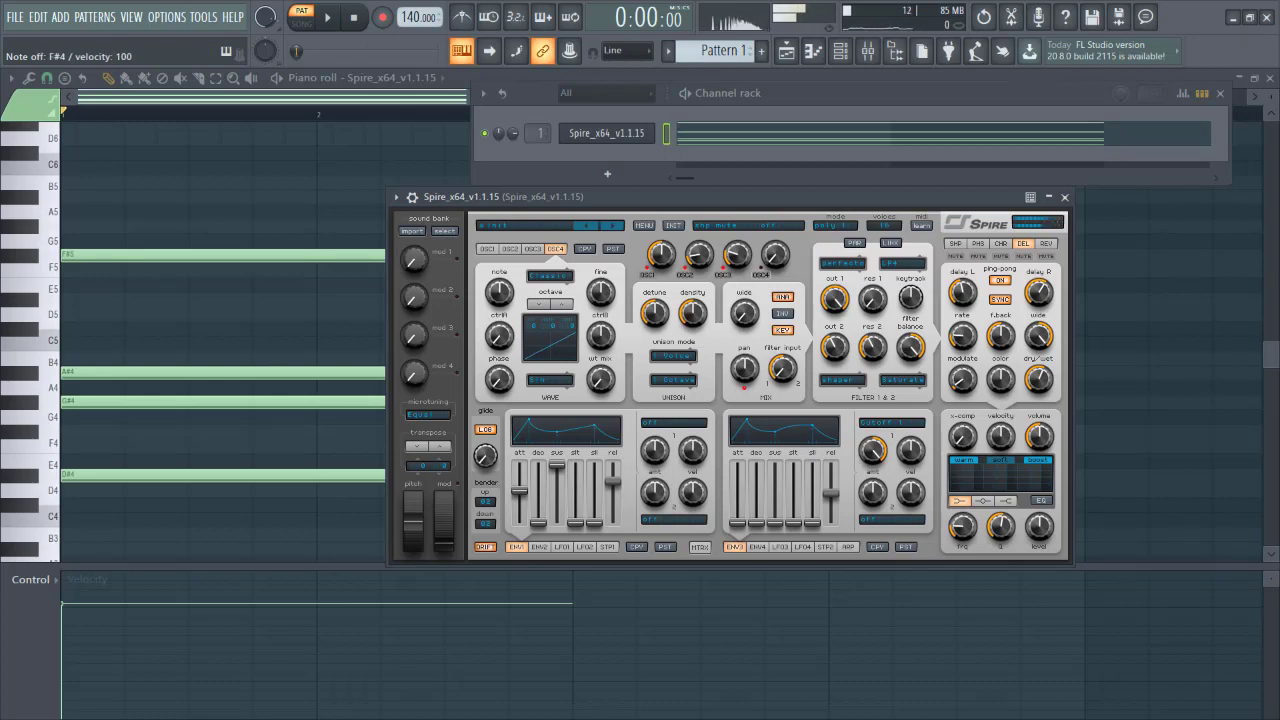
Step: Start a new pattern in the piano roll and place a one-bar F#4 note at its beginning
key("F7")
key("F4")
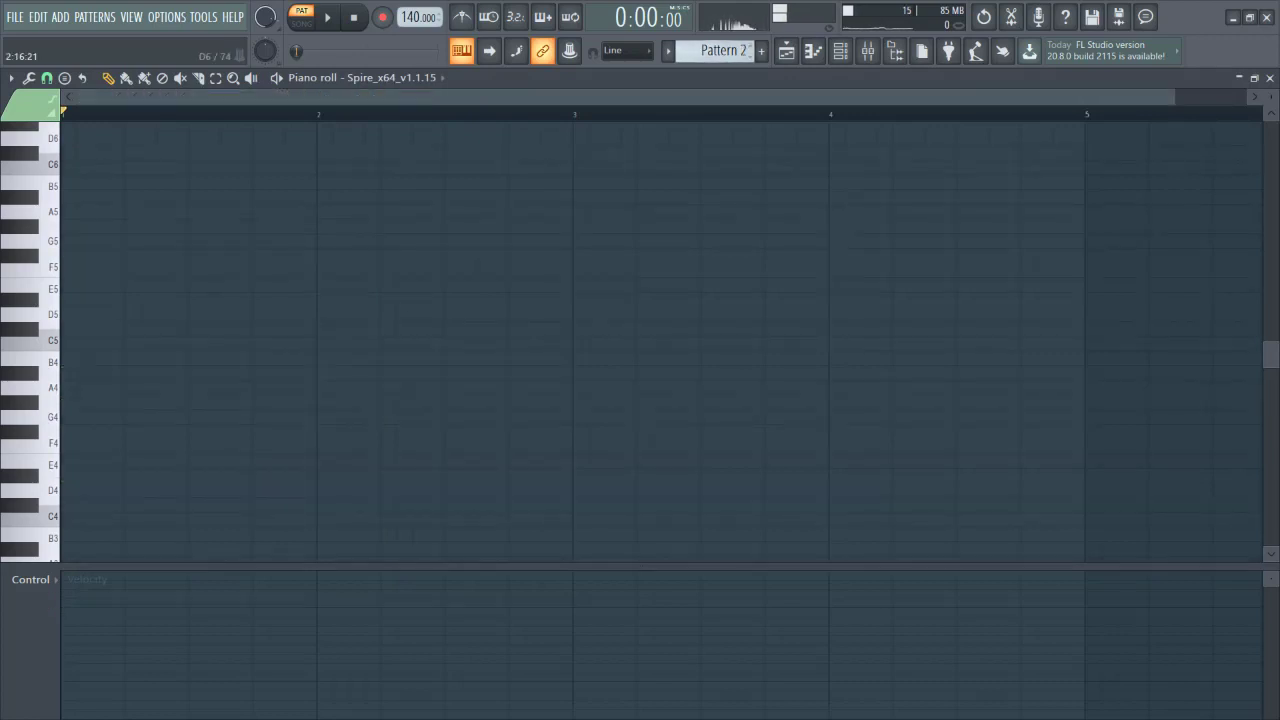
key("v")
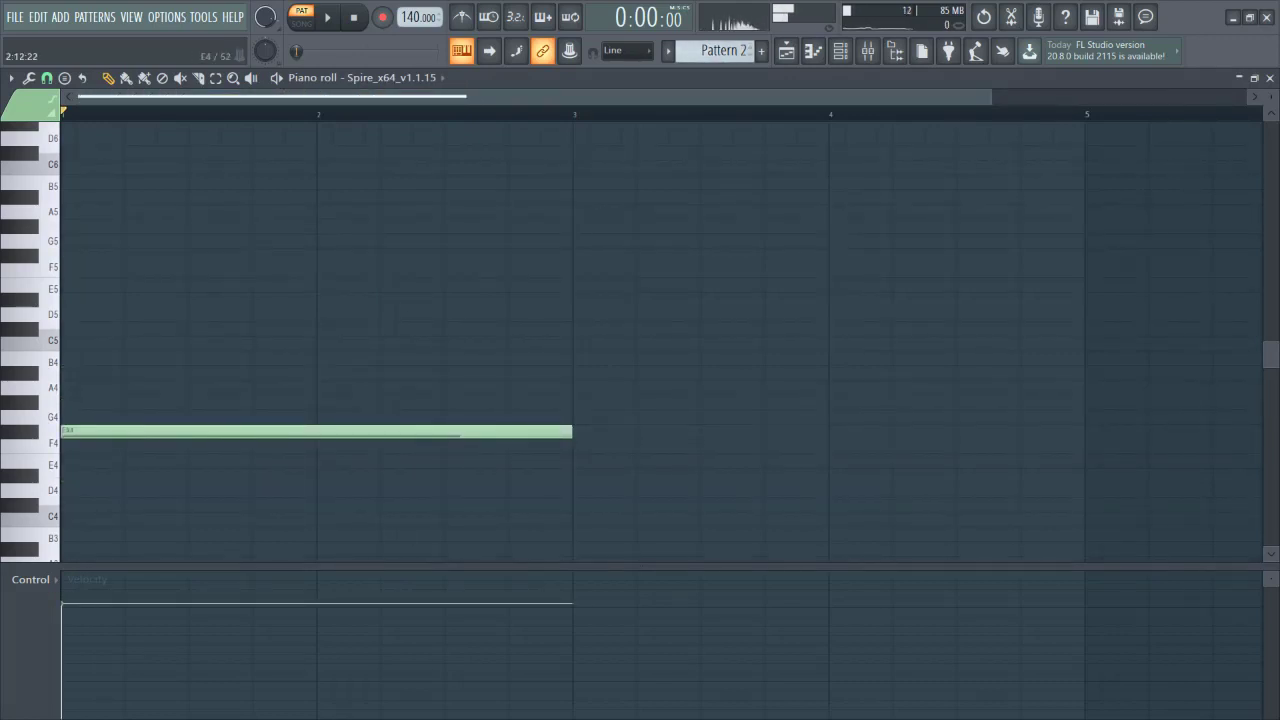
left_click_drag(571, 432, 348, 432)
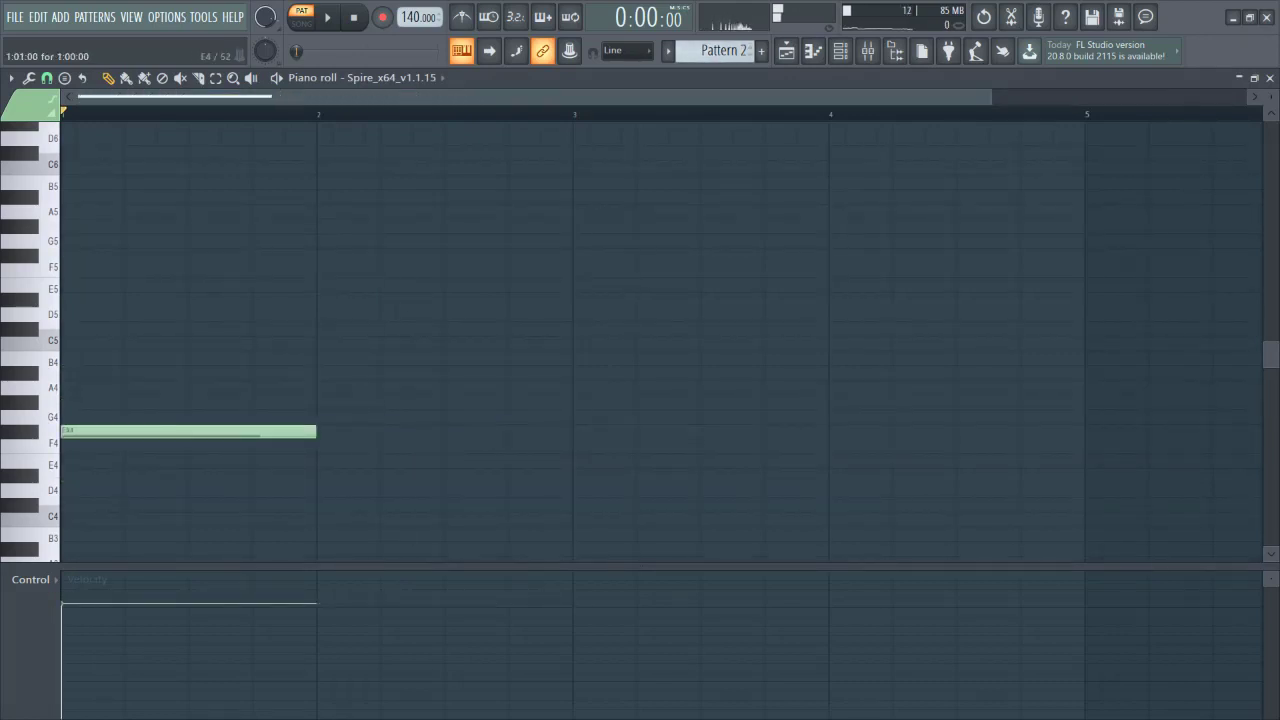
Step: Add one-bar notes of F4 in bar 2 and F#3 in bar 3
key("v")
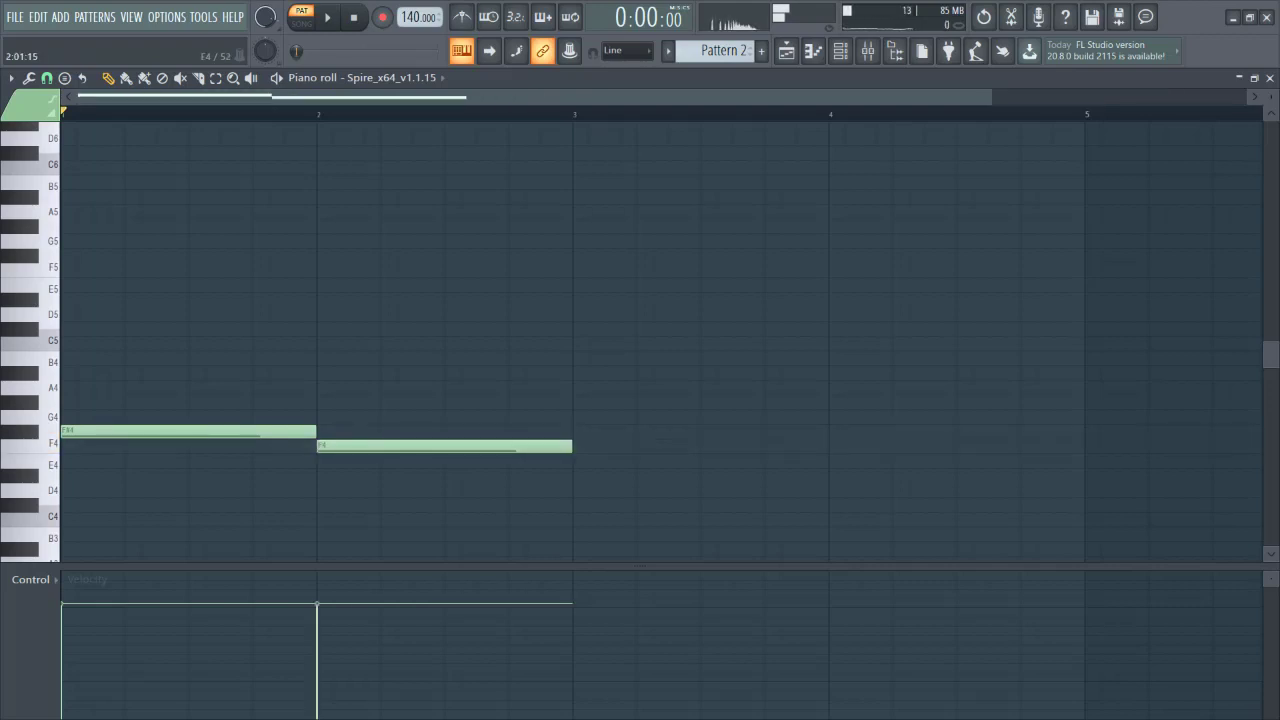
key("g")
scroll(660, 340, "down", 3)
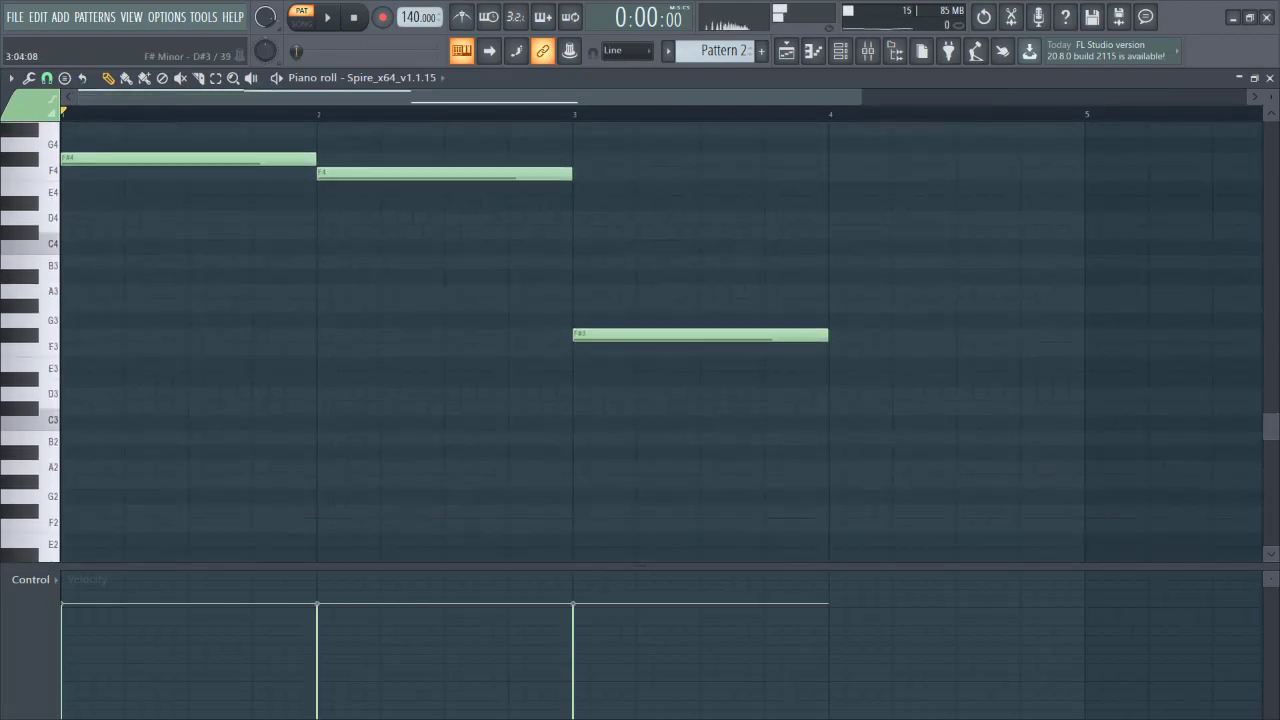
Step: Audition the line and stretch its three notes to two bars each, starting F4 at bar 3 and F#3 at bar 5
key("space")
scroll(660, 340, "up", 3)
scroll(660, 340, "up", 2)
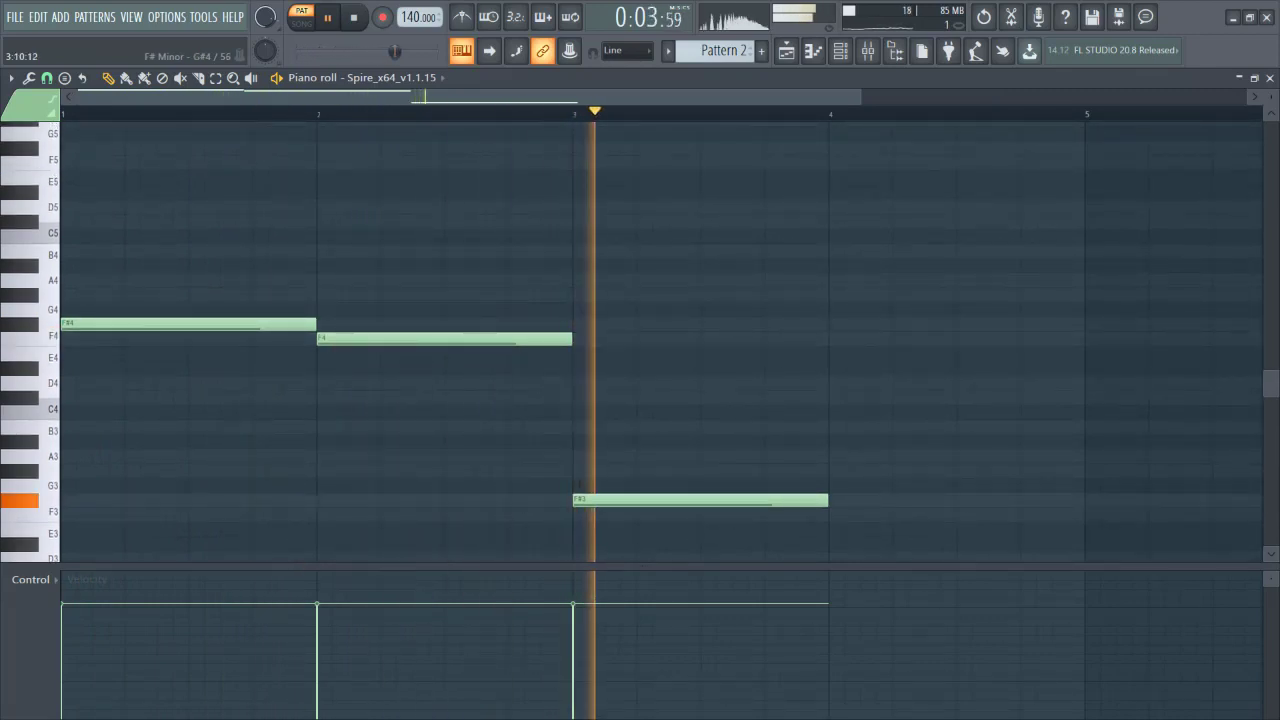
key("space")
left_click_drag(826, 500, 1084, 500)
left_click_drag(900, 500, 1156, 500)
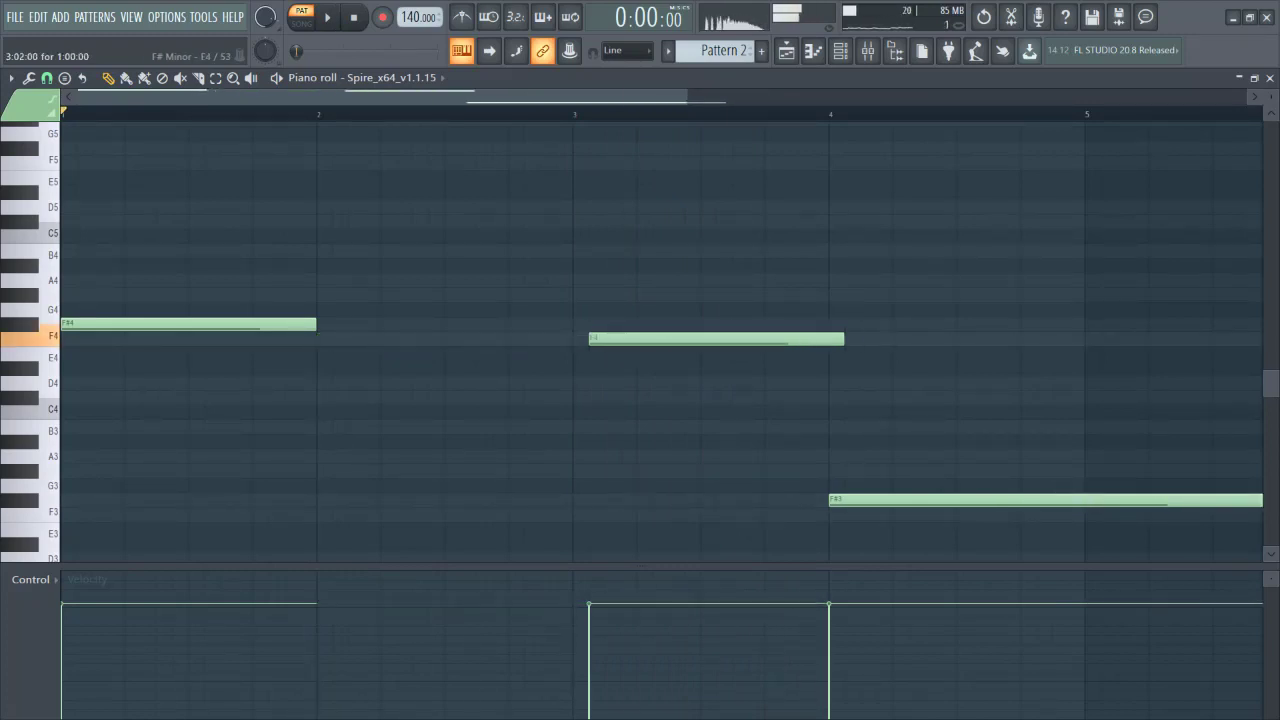
scroll(660, 340, "down", 2)
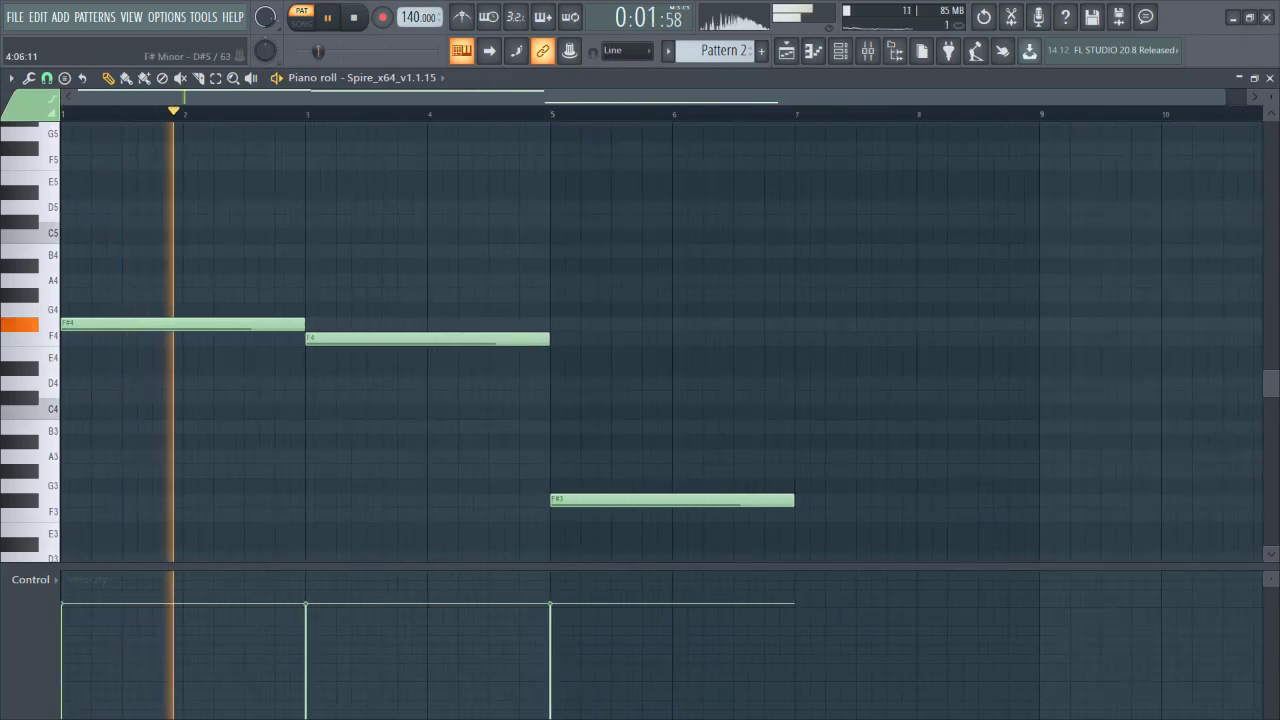
Step: Add a two-bar A3 note starting at bar 7 during playback
scroll(660, 340, "down", 1)
scroll(660, 340, "up", 1)
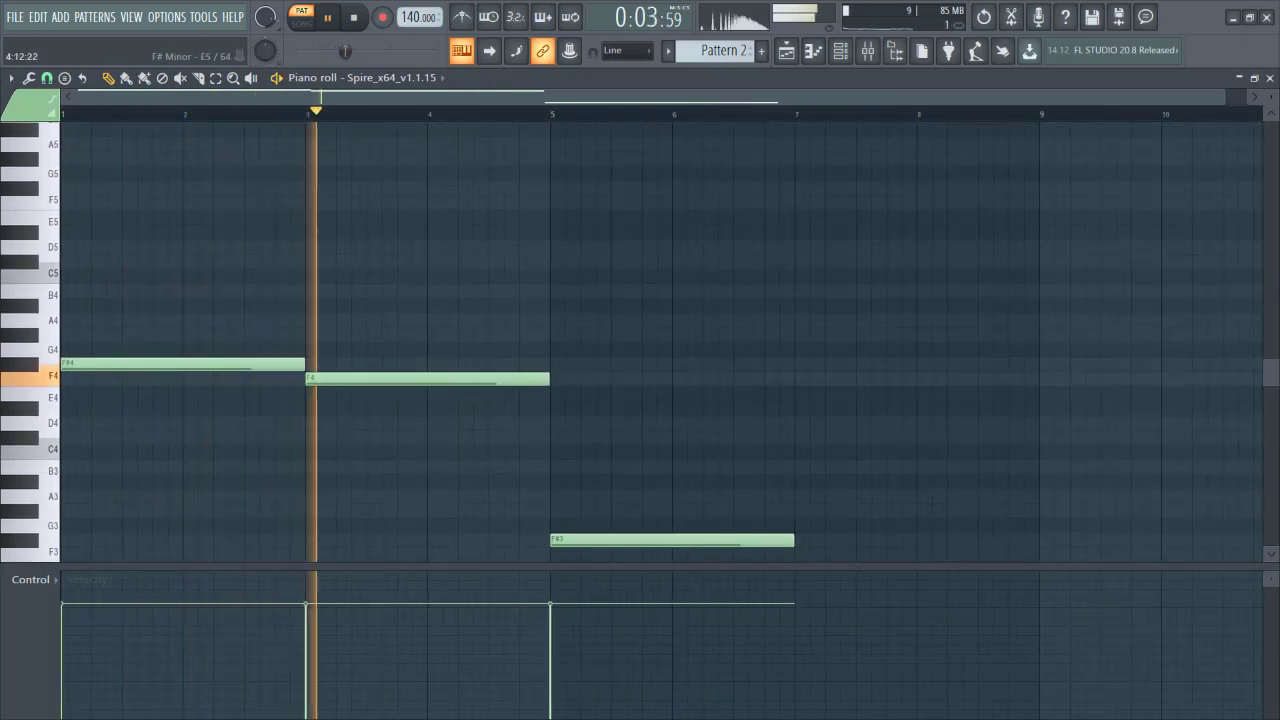
scroll(660, 340, "down", 1)
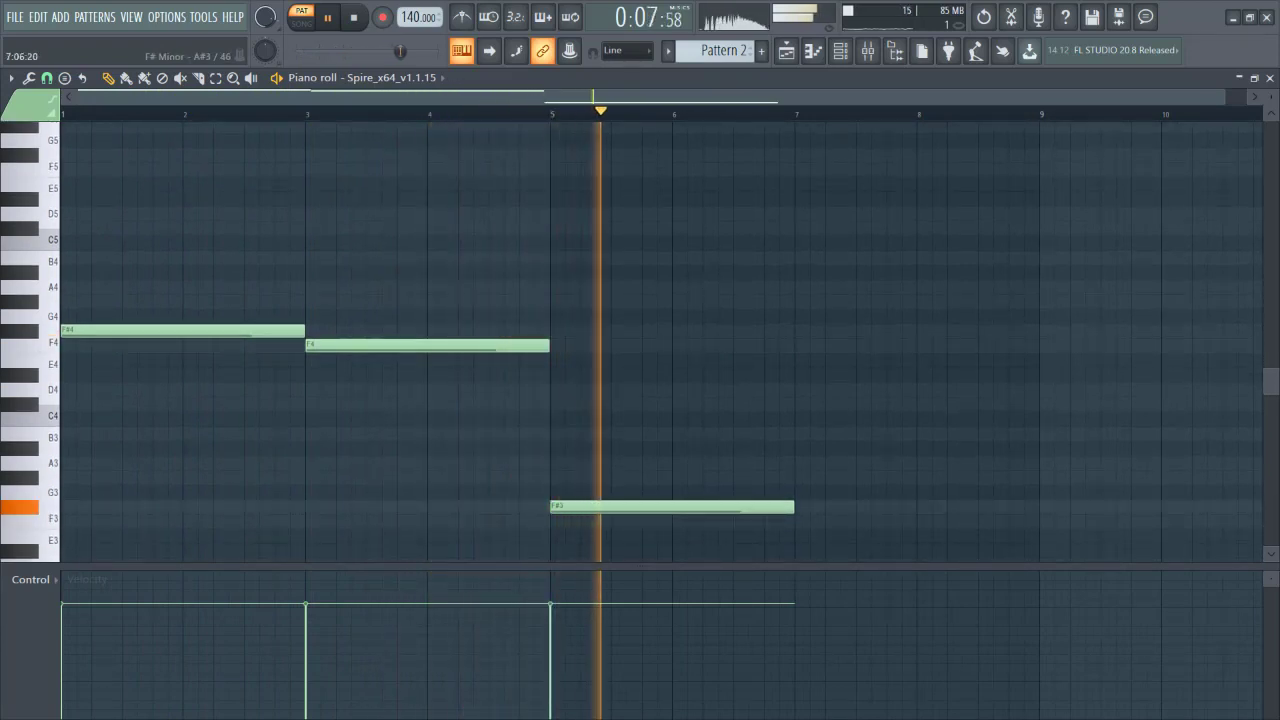
left_click(812, 462)
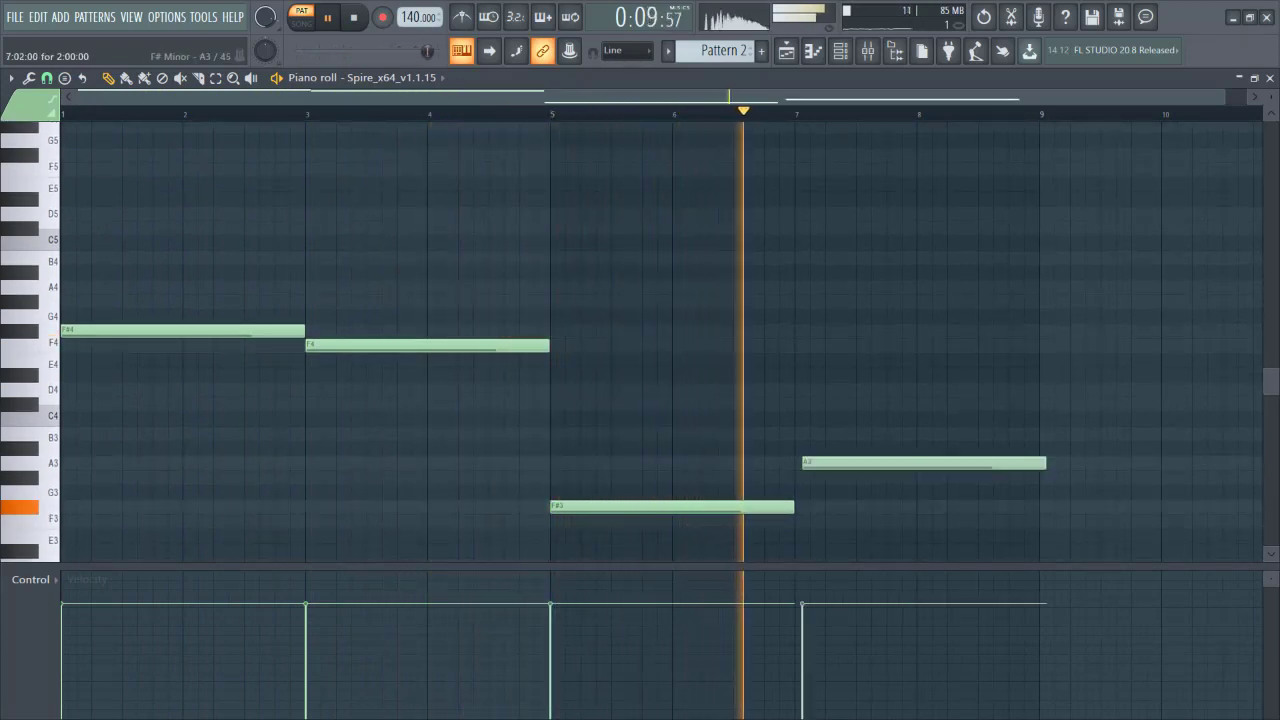
left_click_drag(812, 462, 805, 462)
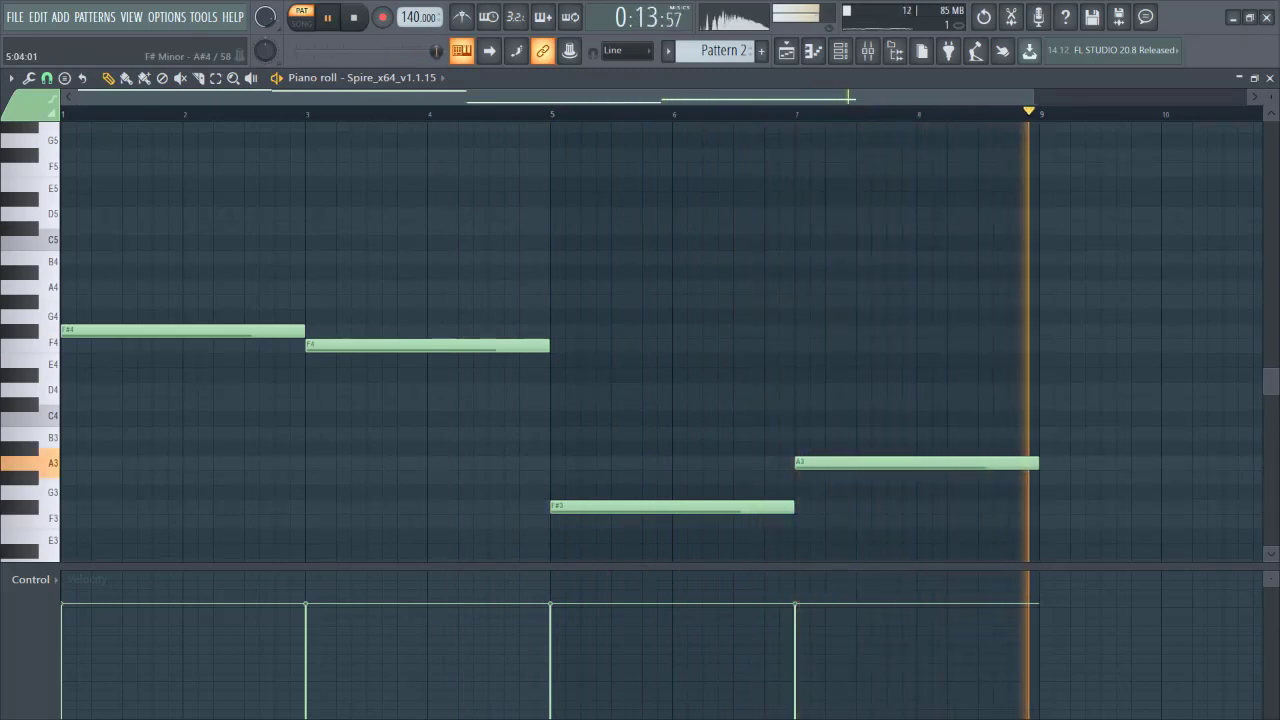
Step: Stack A#4, B4 and D#5 over the F#4 at bar 1, and G#4, A#4 and C#5 over the F4 at bar 3
scroll(660, 340, "up", 2)
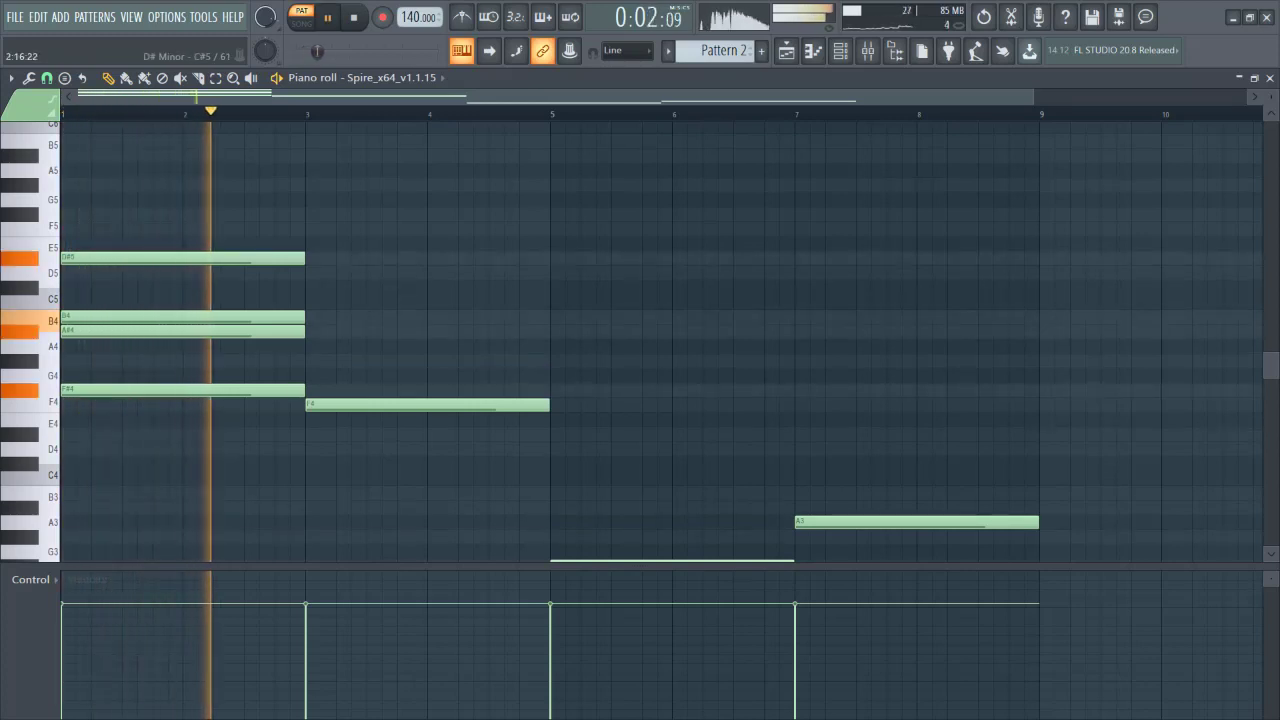
left_click(320, 288)
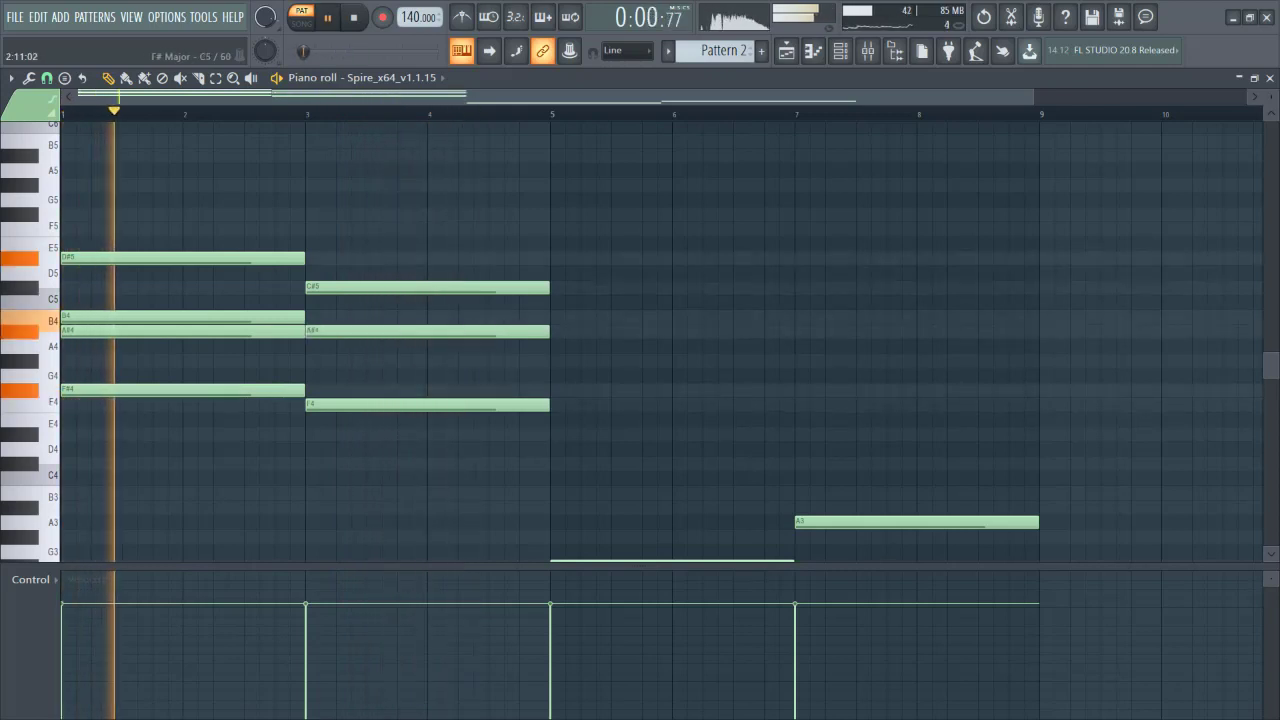
left_click(320, 360)
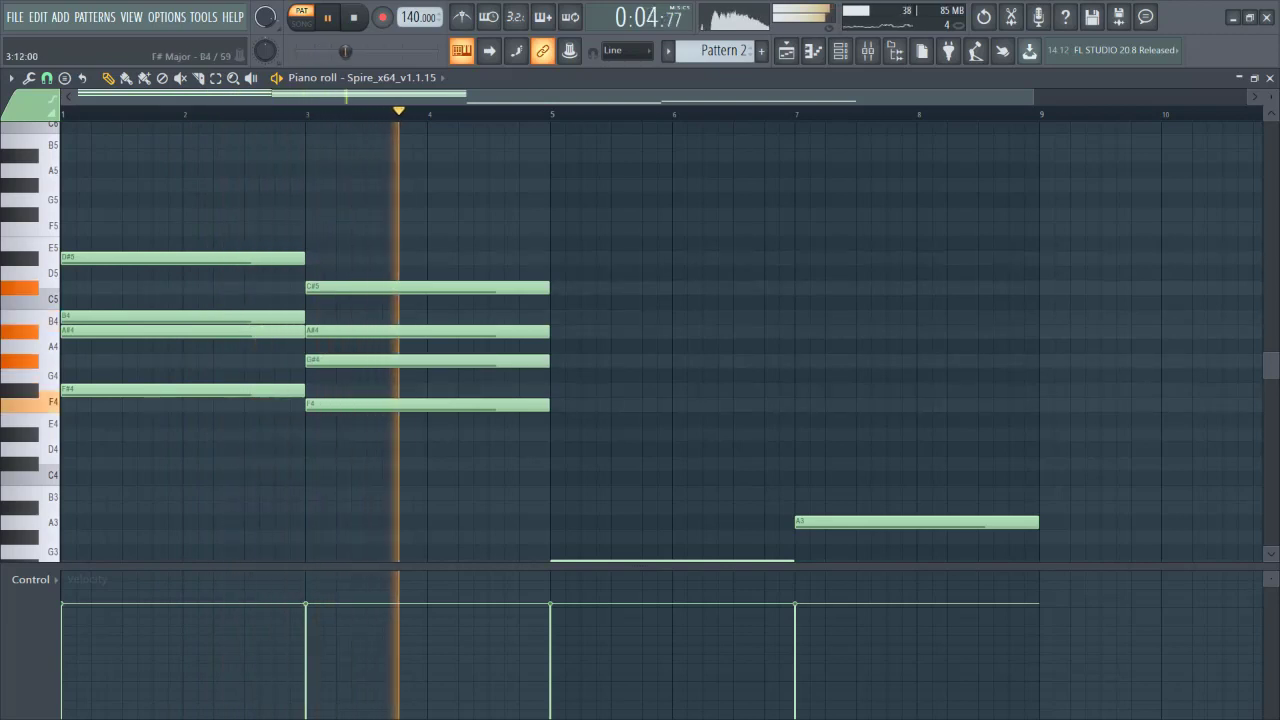
Step: Add two-bar notes B3, D4 and E4 above the F#3 at bar 5 and audition the chord progression
scroll(640, 340, "down", 3)
key("space")
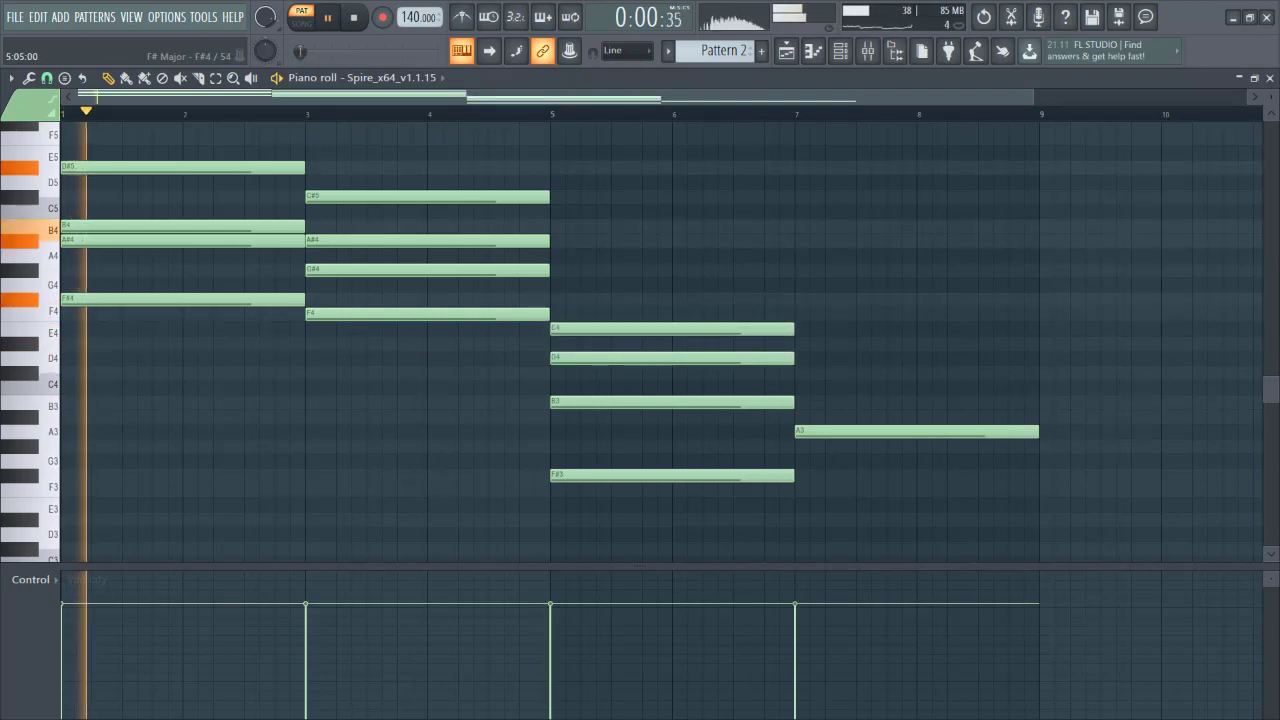
scroll(640, 340, "up", 3)
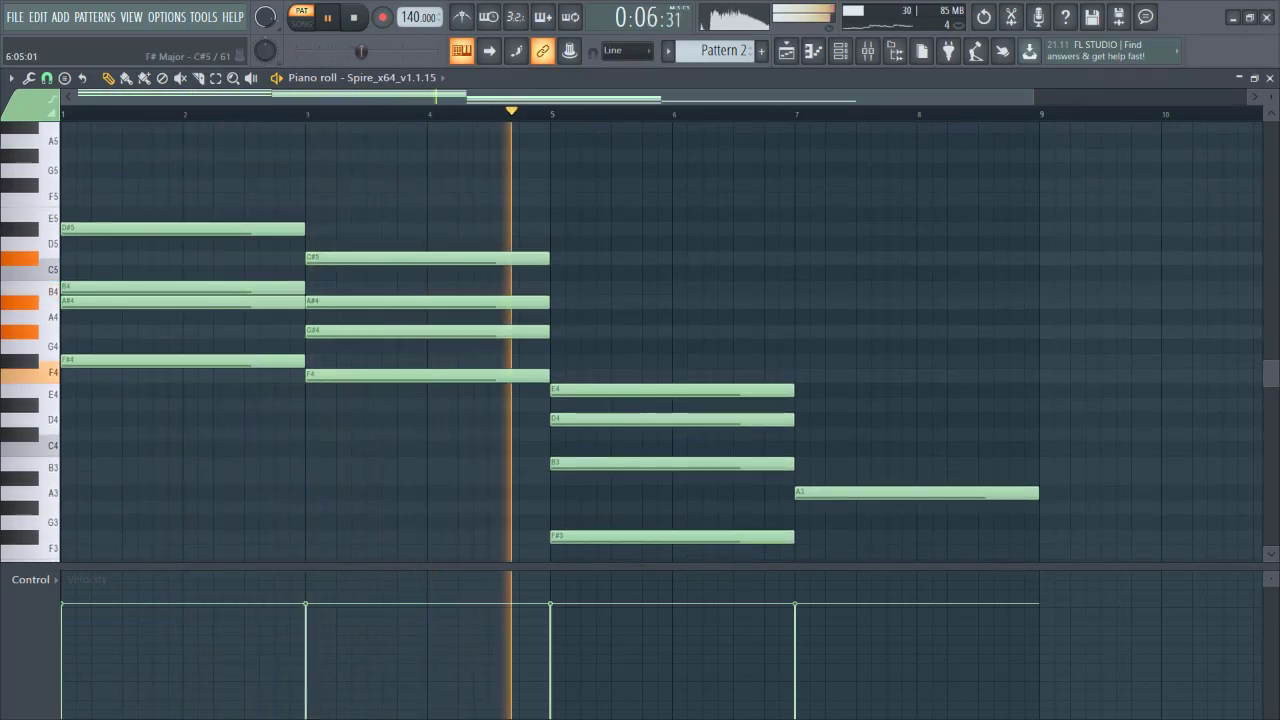
scroll(640, 340, "down", 1)
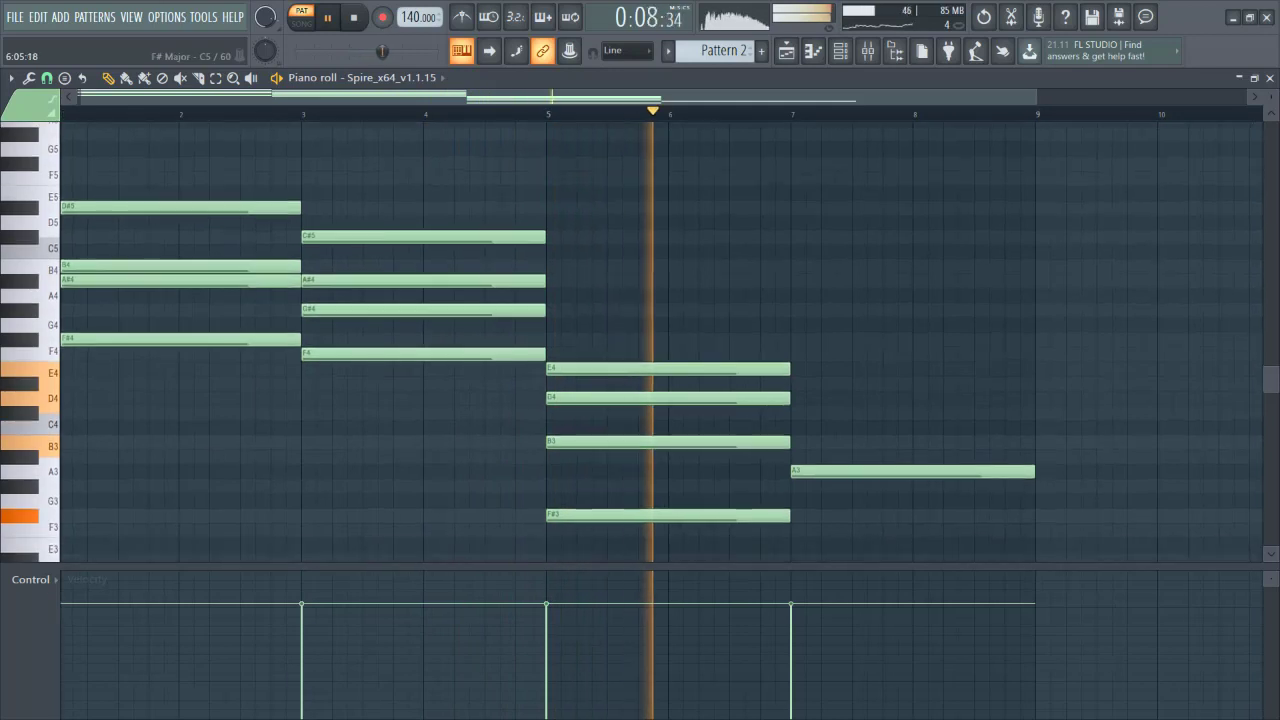
key("space")
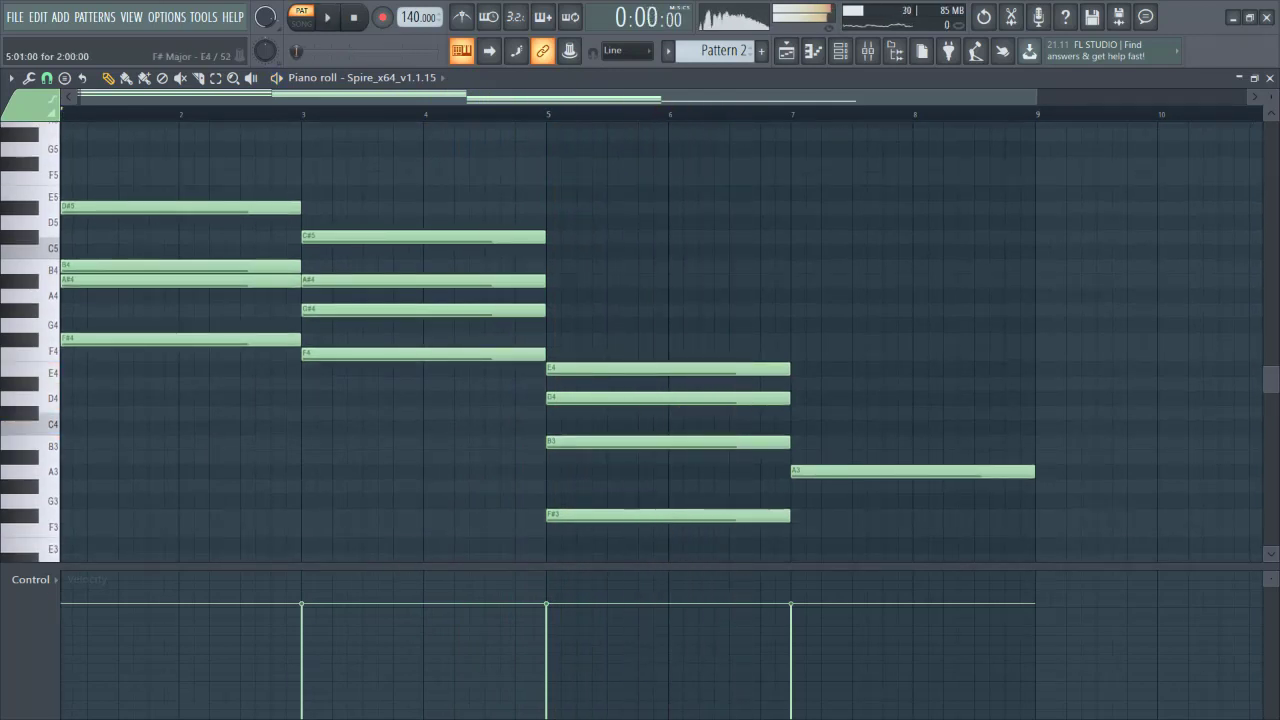
Step: Reduce the bar 5 chord to a single two-bar A#4 note, removing its other notes and the A3 at bar 7
left_click_drag(600, 353, 593, 280)
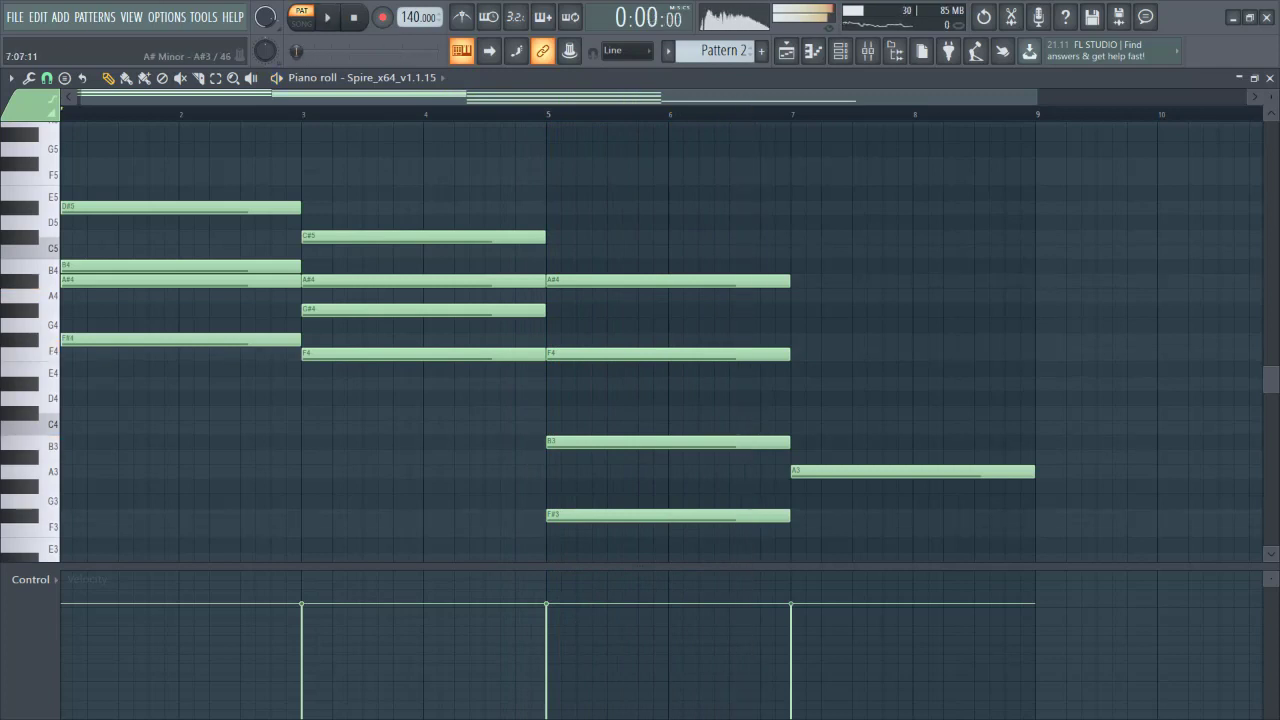
right_click(840, 471)
right_click(660, 515)
right_click(650, 441)
right_click(640, 353)
right_click(600, 280)
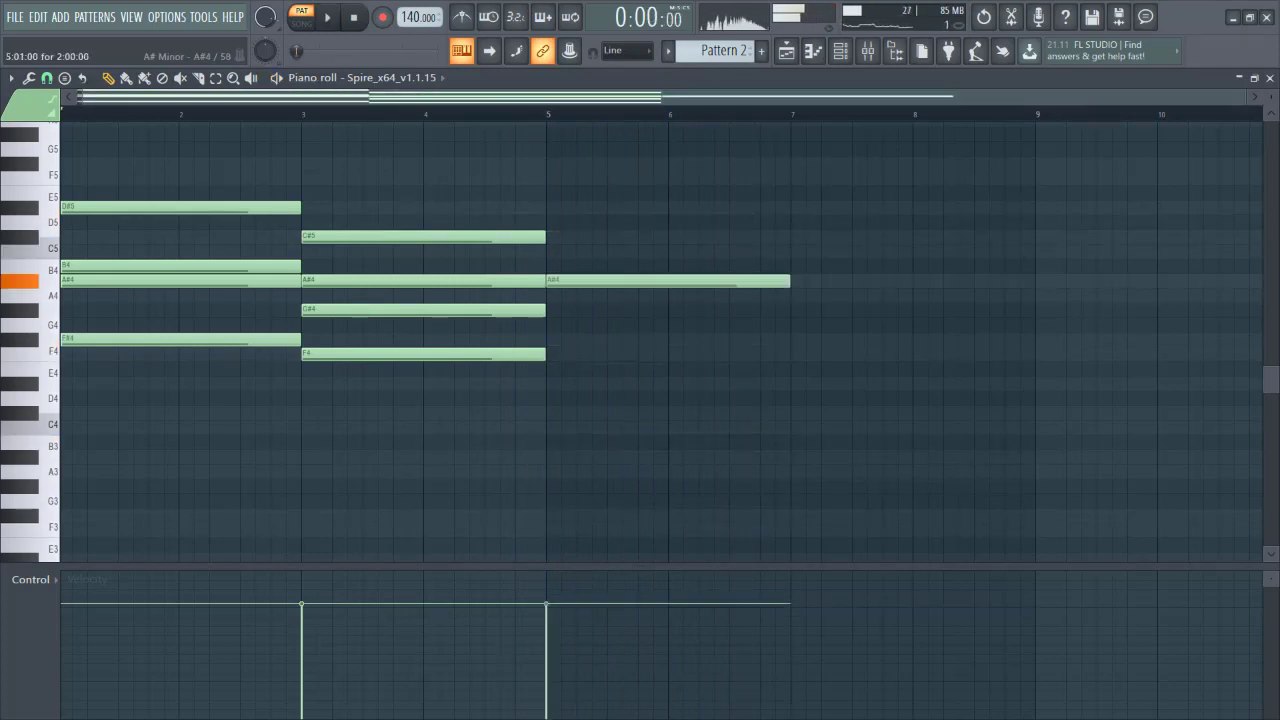
Step: Complete the bar 5 chord with C5, F4 and C#4 around its A#4, and stretch all four notes to four bars
left_click_drag(550, 281, 558, 251)
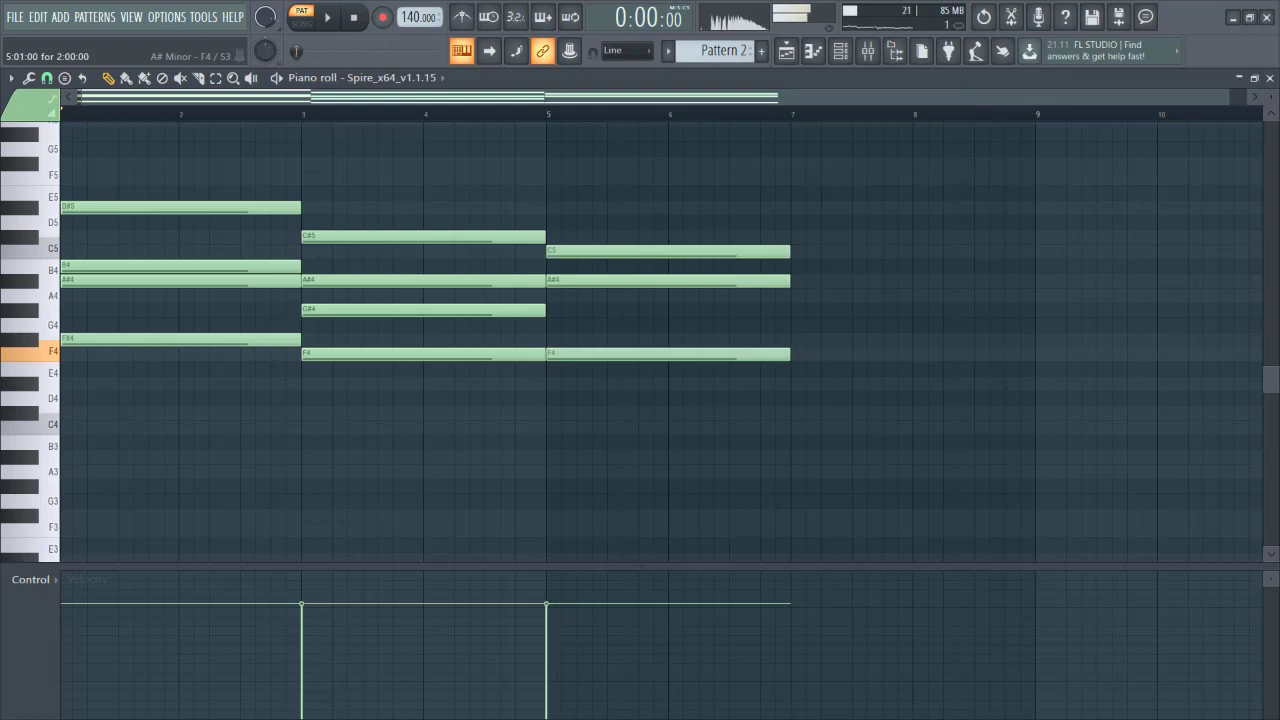
left_click(552, 398)
left_click_drag(552, 398, 552, 412)
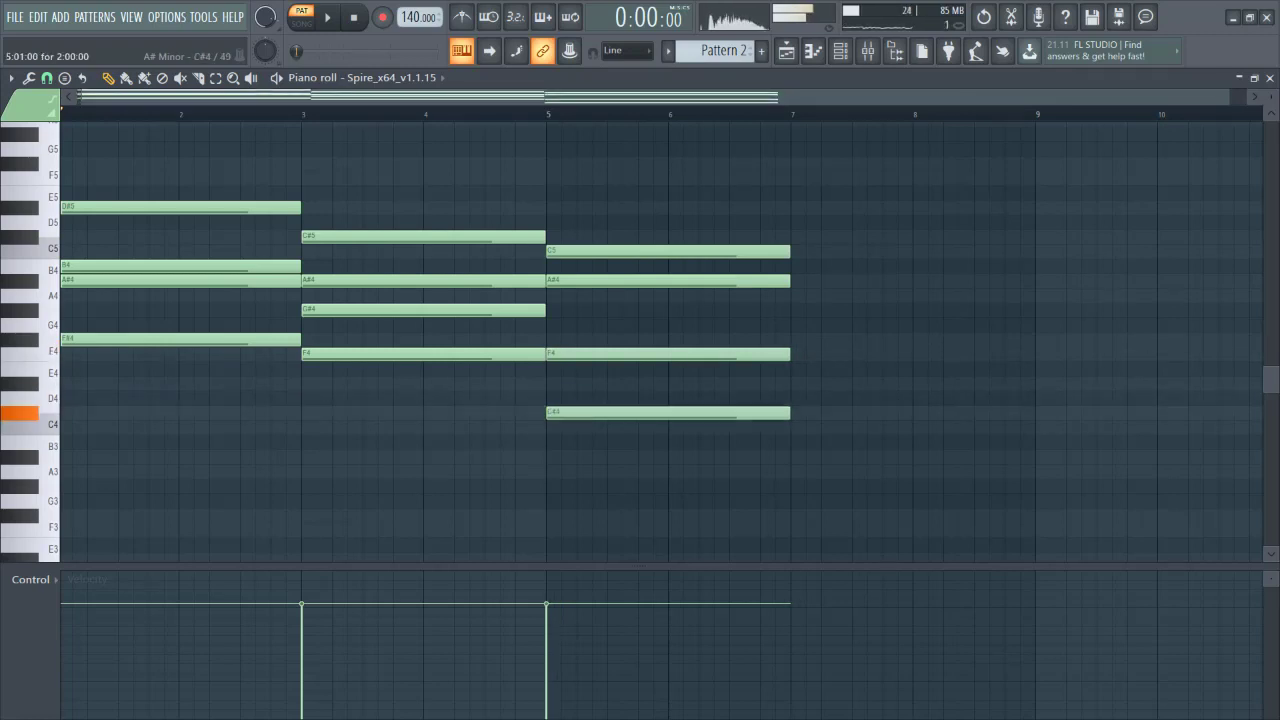
key("space")
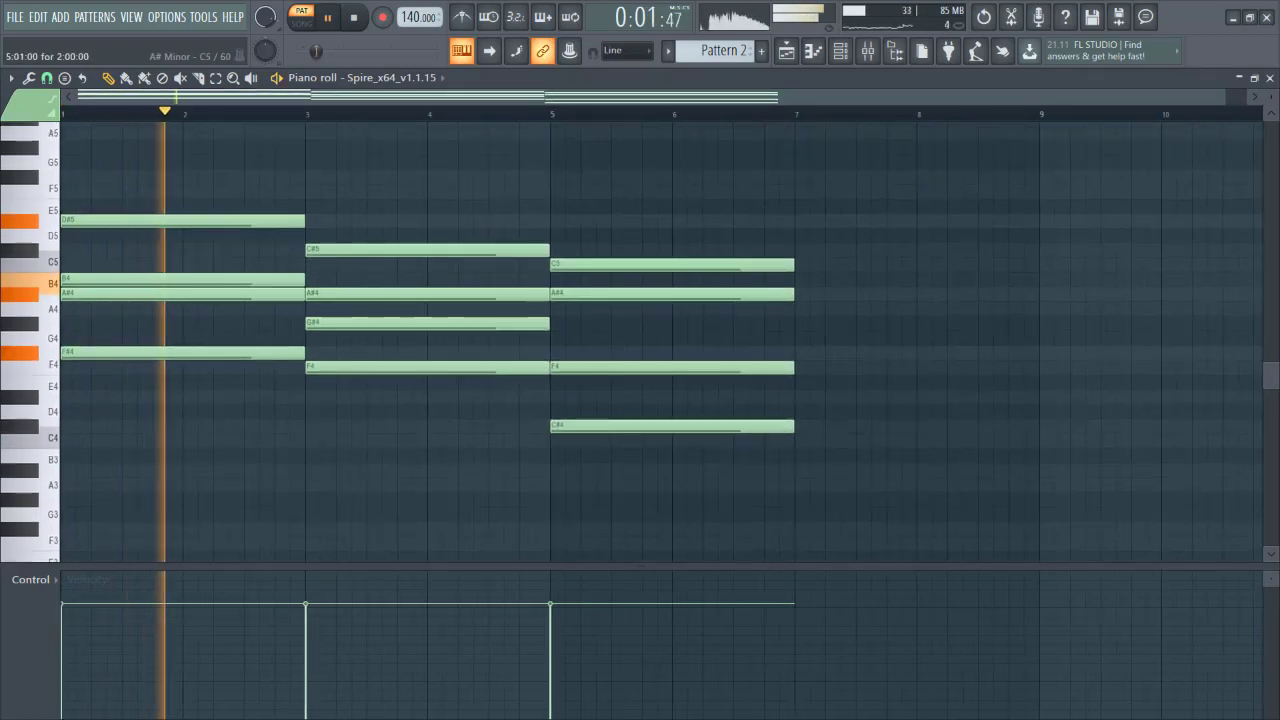
left_click_drag(794, 265, 1034, 200)
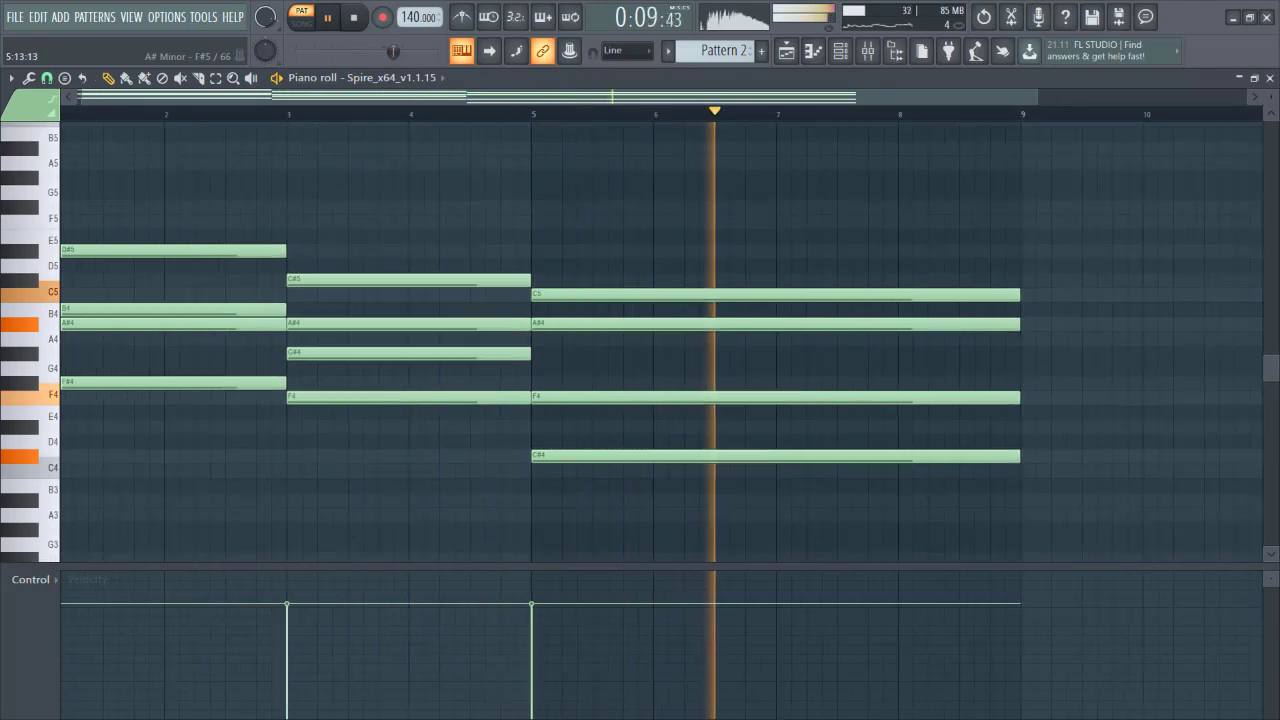
Step: Open the Spire synth to review its patch settings during playback, and return to the piano roll
key("F6")
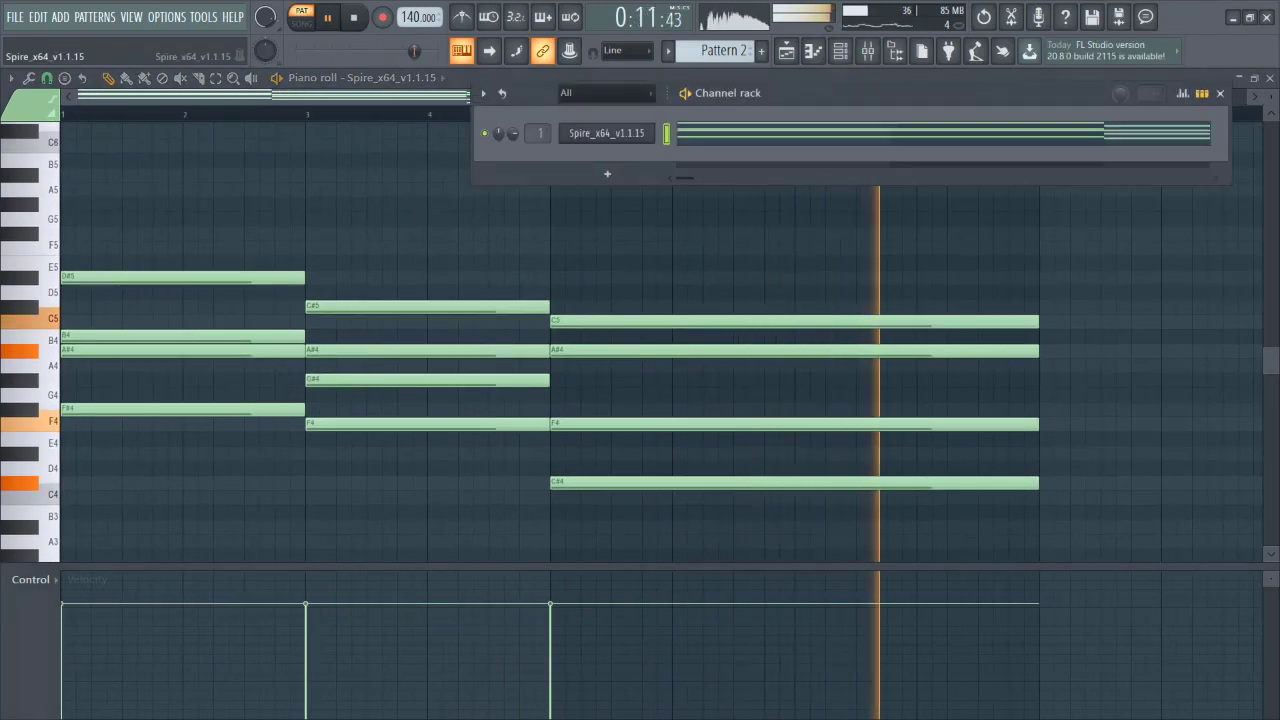
left_click(606, 132)
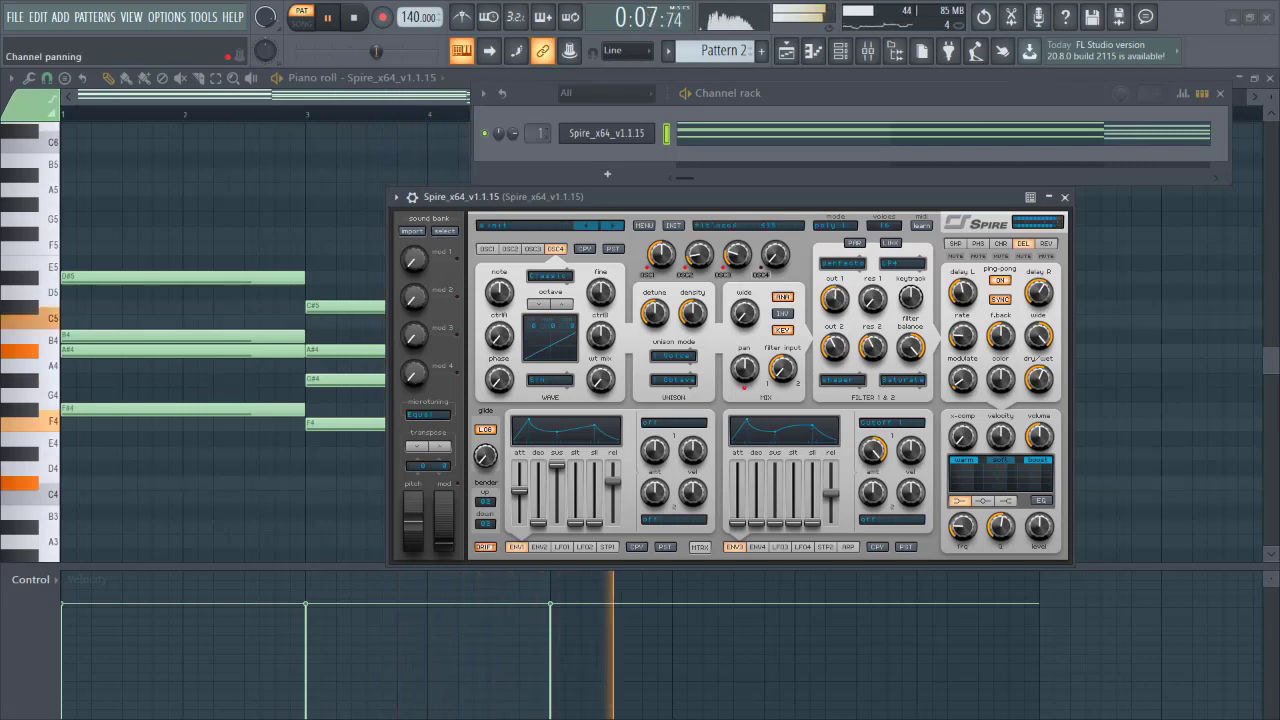
key("F7")
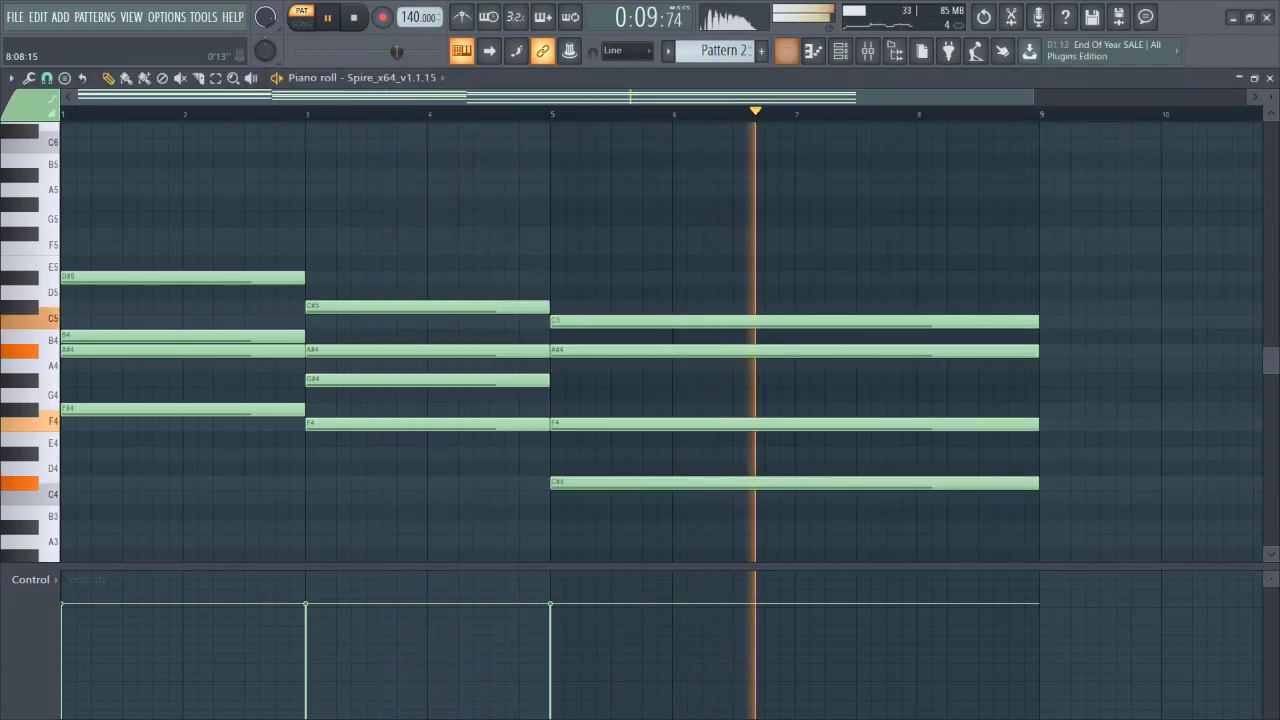
Step: Set the looping time selection from bar 1 to 12:07, past the end of the chords, and reopen the Spire synth
scroll(640, 340, "down", 2)
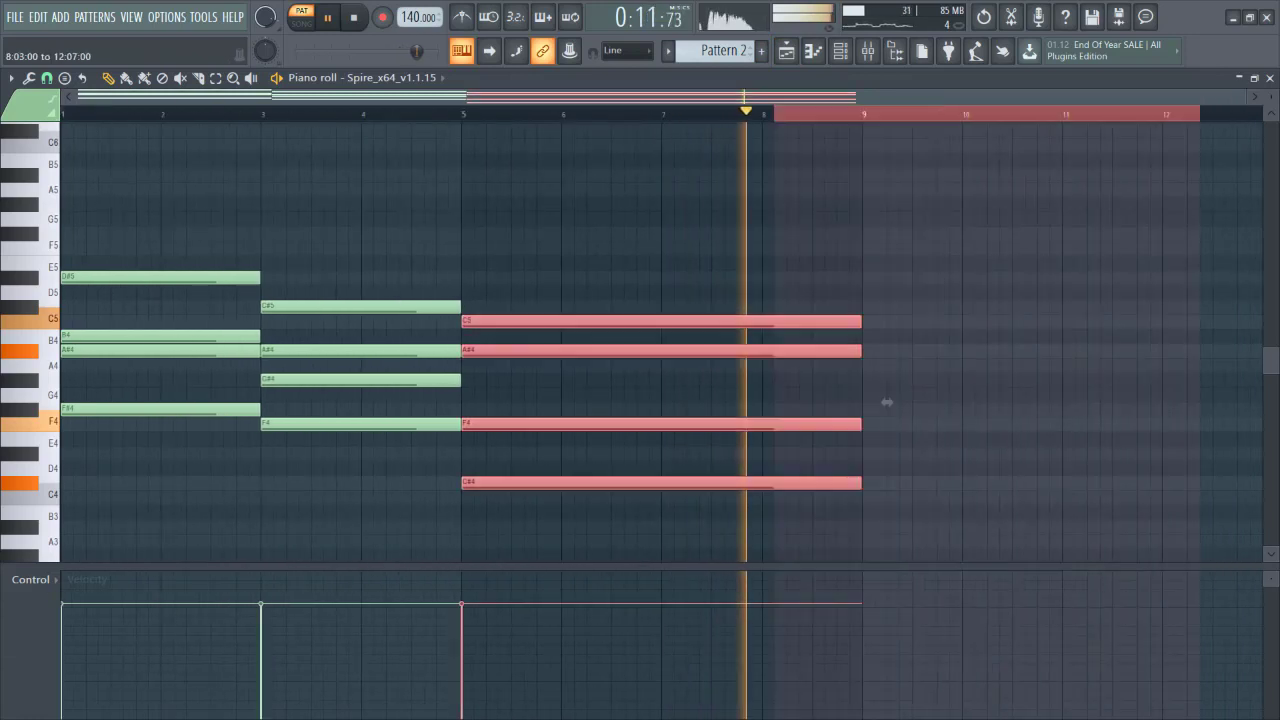
key("ctrl+a")
key("ctrl+d")
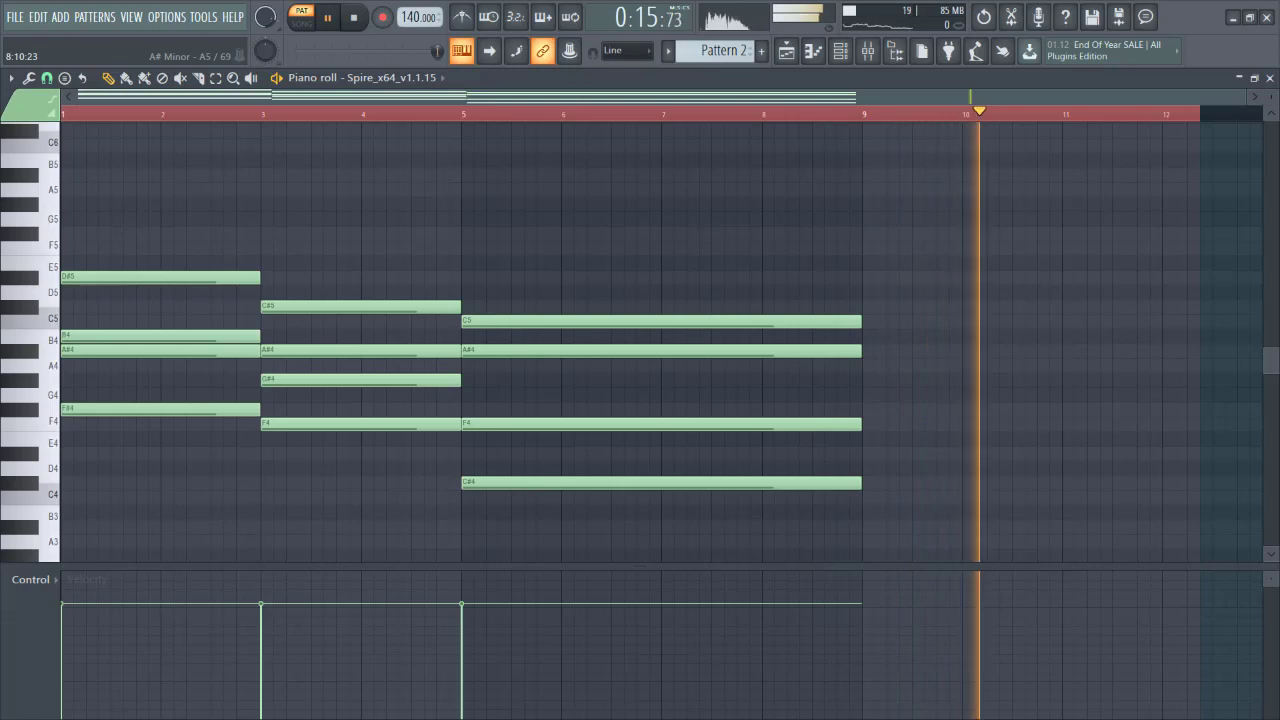
key("F6")
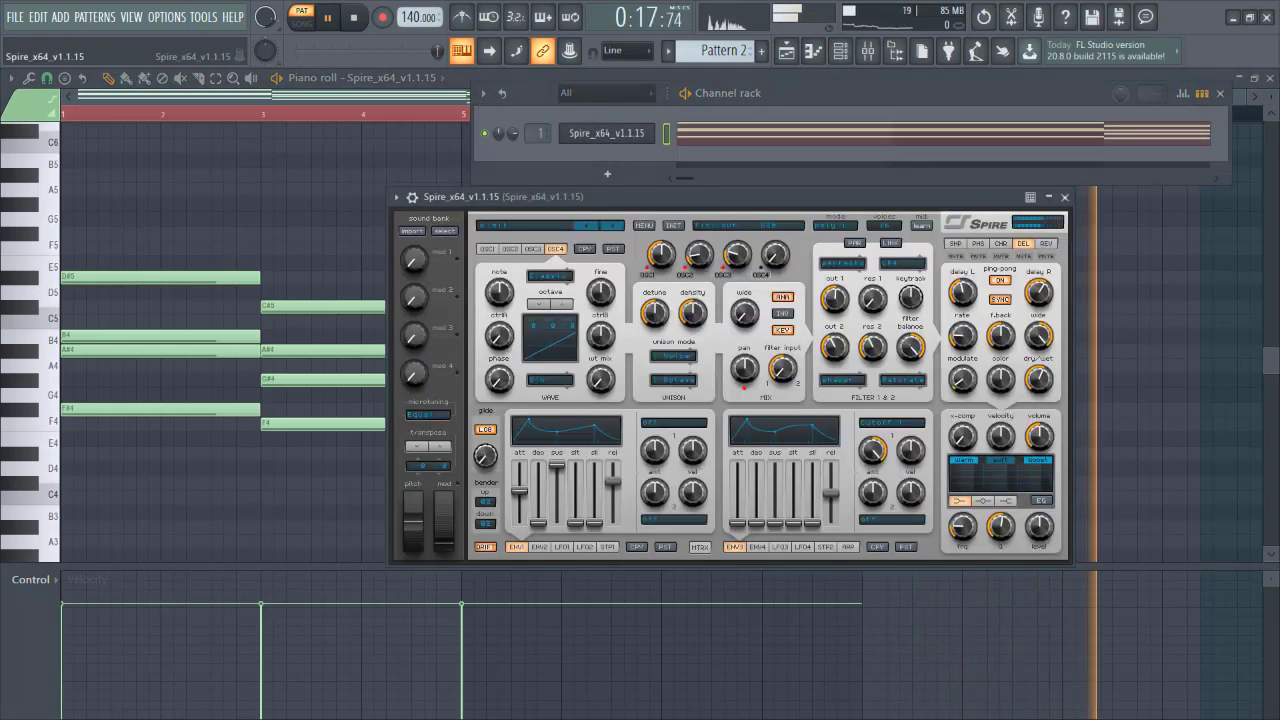